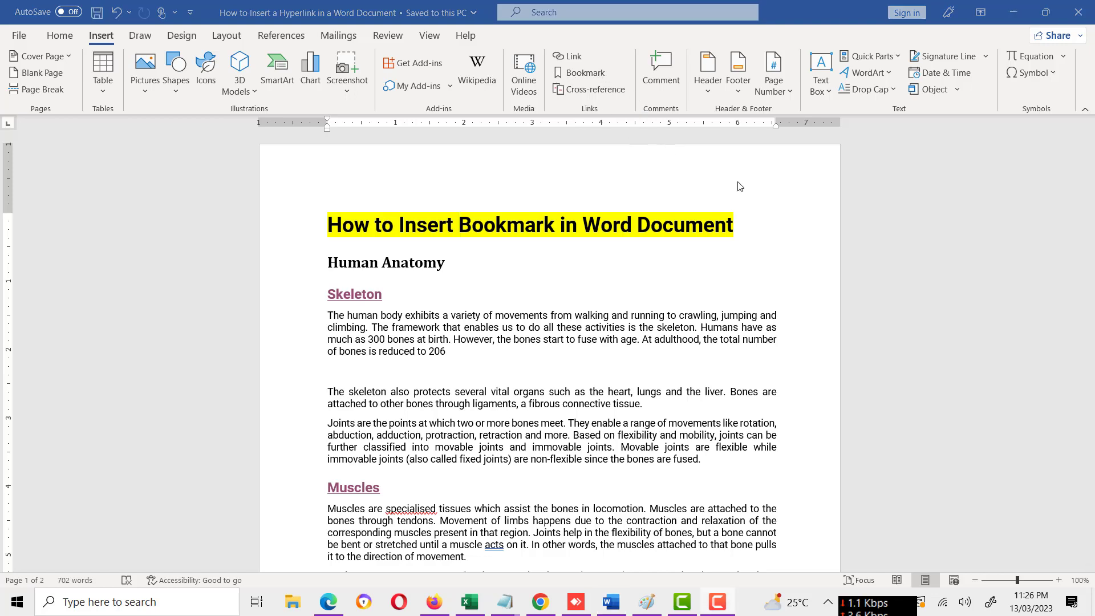
Undo the hyperlinks on the Skeleton and Muscles headings.
{"action": "left_click", "coordinate": [102, 44]}
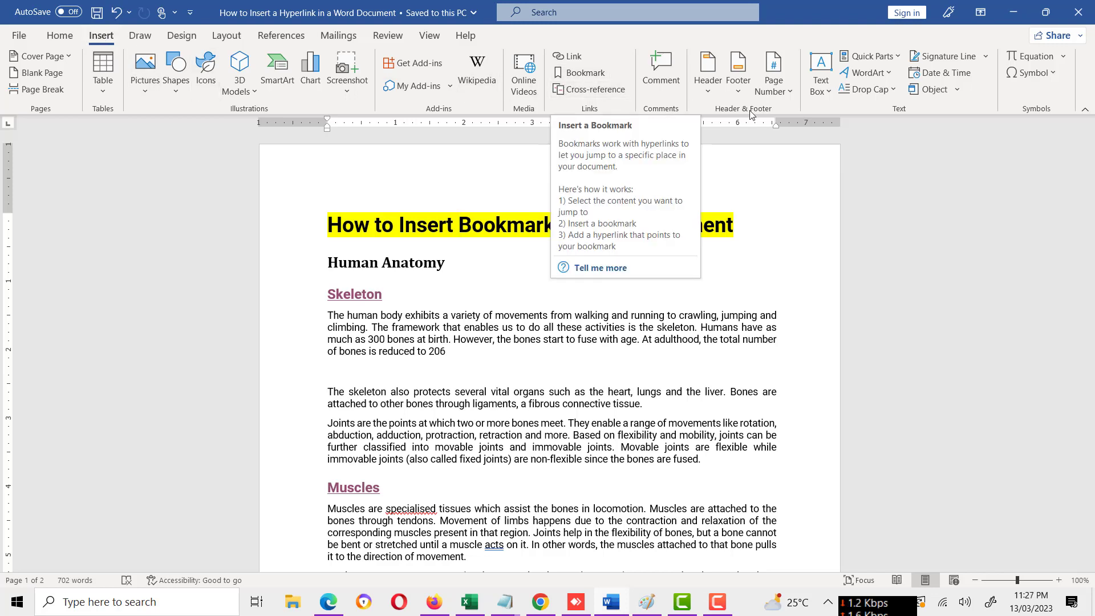
{"action": "left_click", "coordinate": [593, 74]}
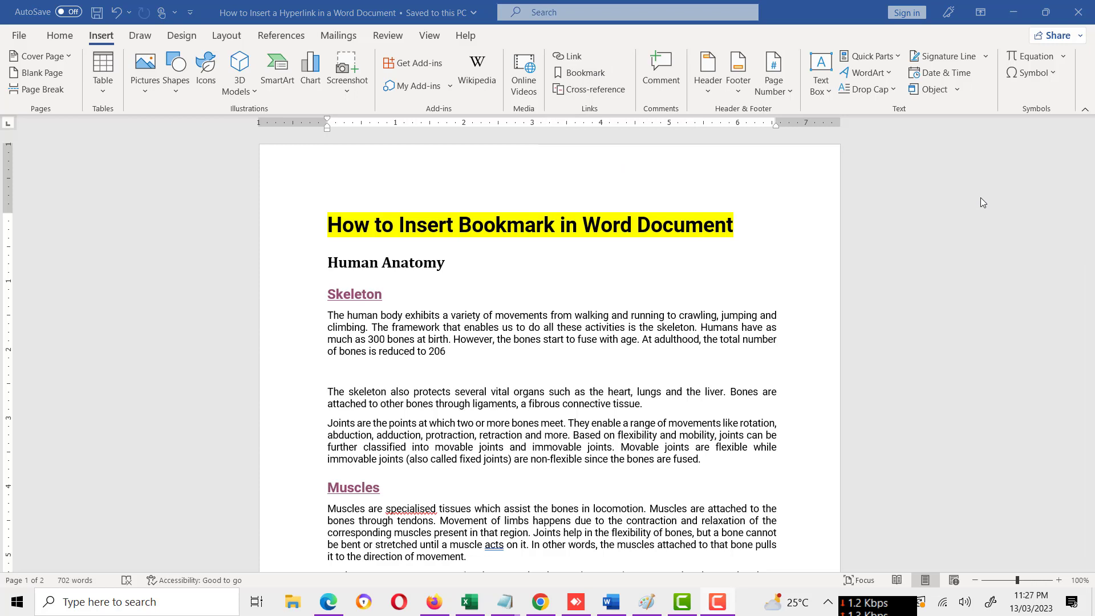
{"action": "key", "text": "ctrl+z"}
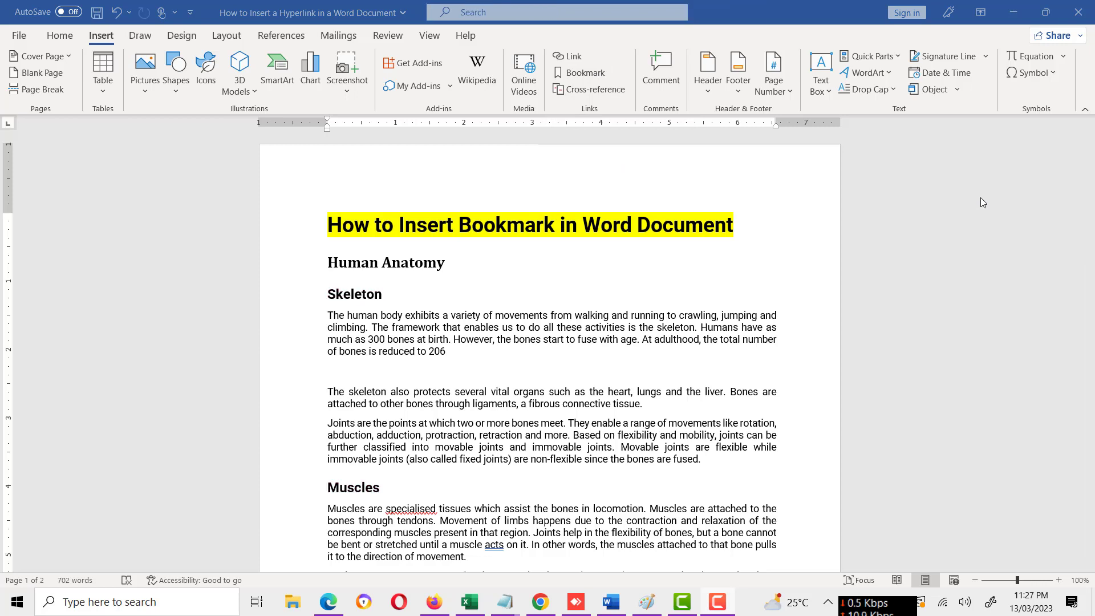
Add a bookmark named Muscles at the Muscles heading and check it in the document's bookmark list.
{"action": "left_click", "coordinate": [575, 75]}
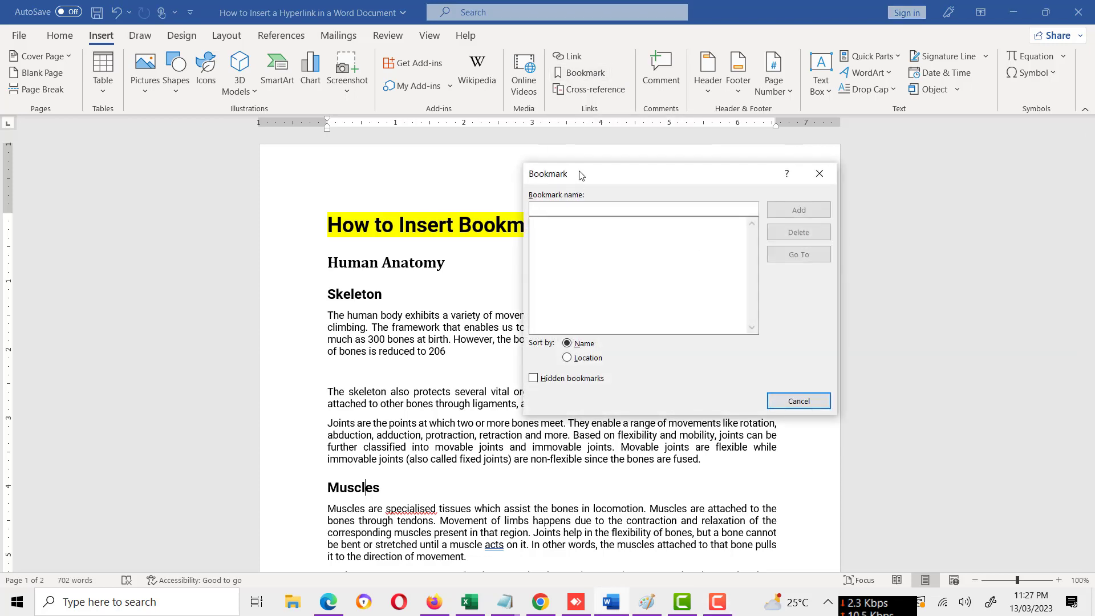
{"action": "left_click_drag", "start_coordinate": [579, 174], "coordinate": [551, 306]}
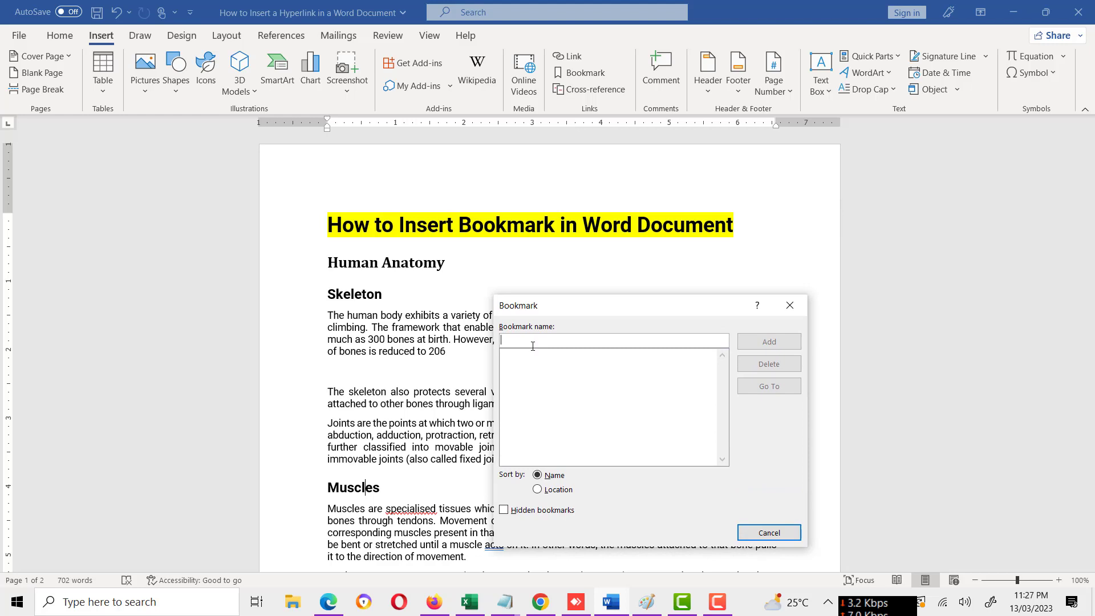
{"action": "type", "text": "Muscles"}
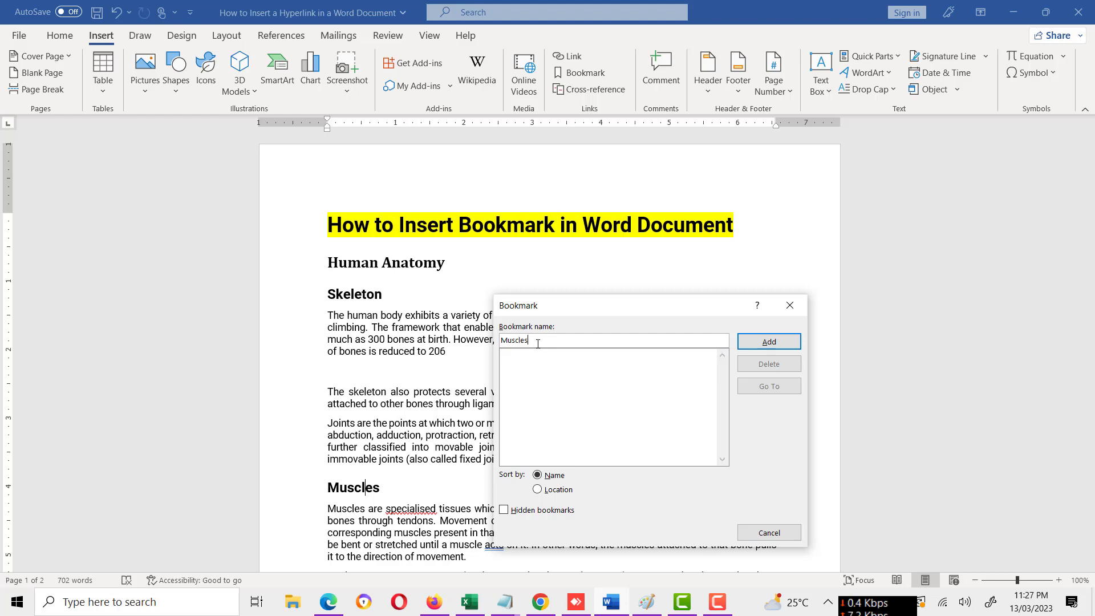
{"action": "left_click", "coordinate": [775, 342]}
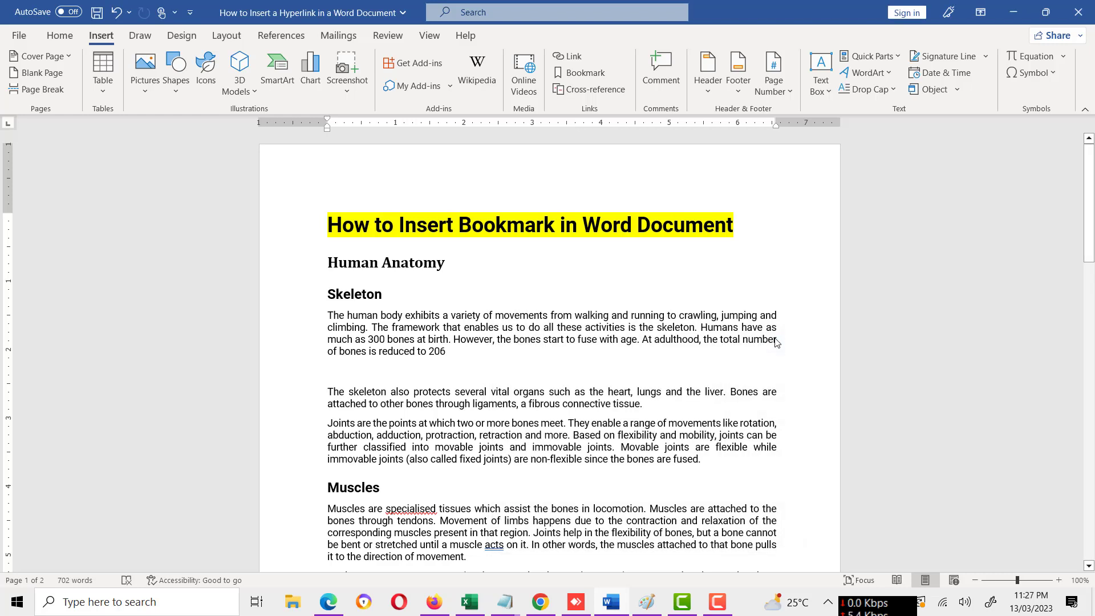
{"action": "left_click", "coordinate": [580, 73]}
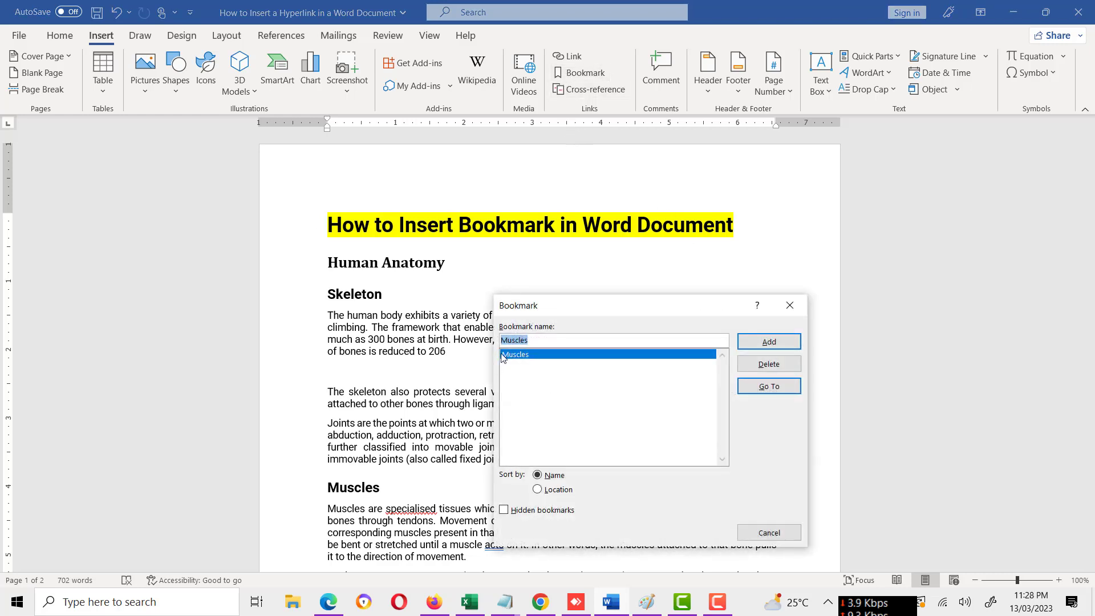
{"action": "left_click", "coordinate": [781, 533]}
Enable the Show bookmarks option in the advanced Word options and inspect the bookmark at the Muscles heading.
{"action": "scroll", "coordinate": [359, 460], "scroll_direction": "down", "scroll_amount": 1}
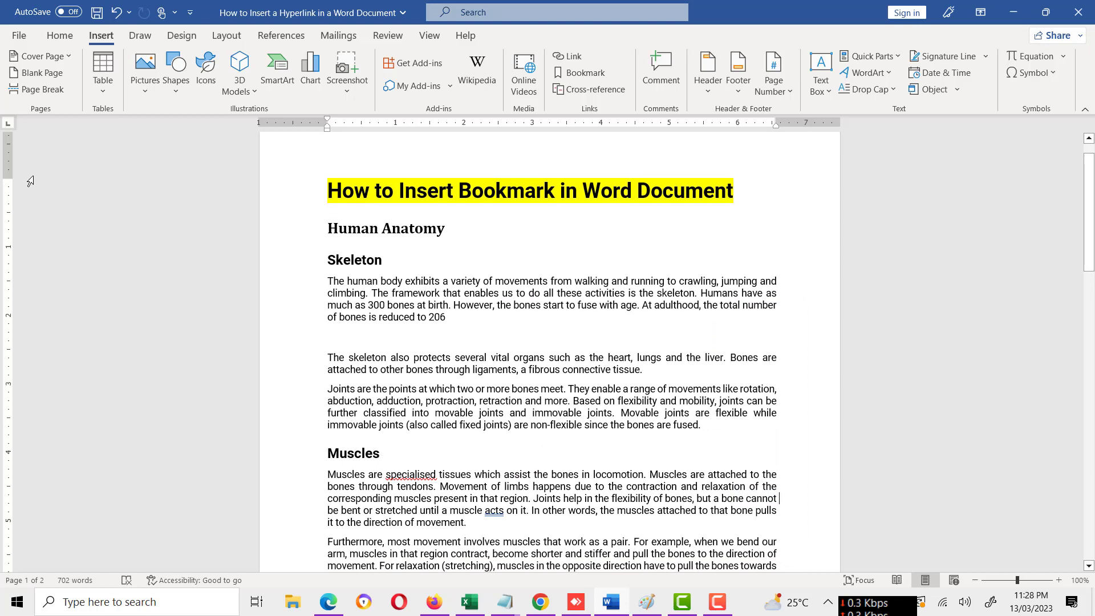
{"action": "left_click", "coordinate": [19, 37]}
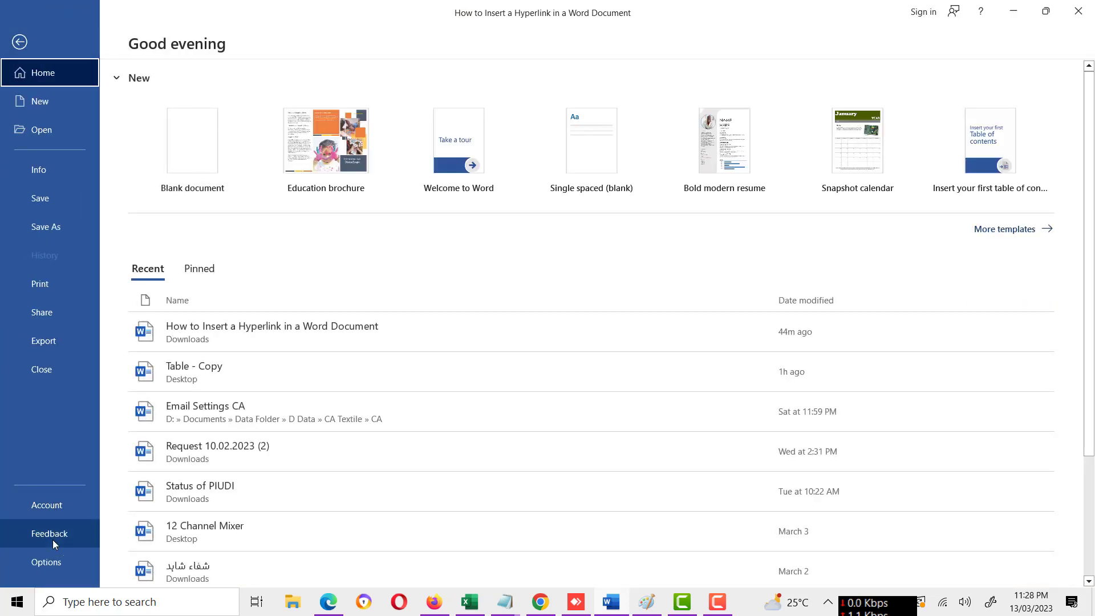
{"action": "left_click", "coordinate": [53, 561]}
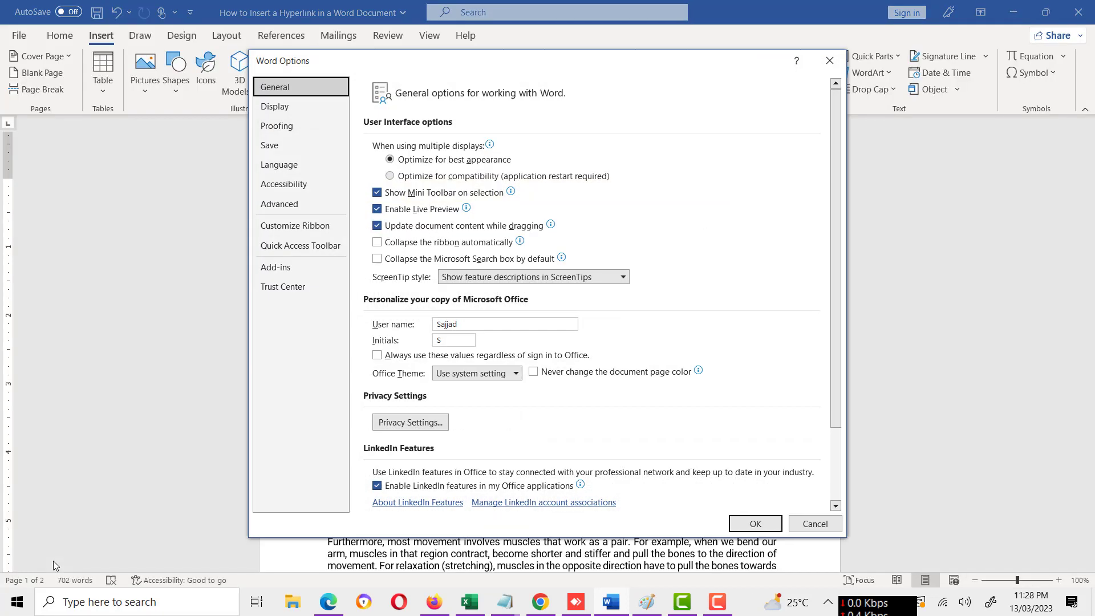
{"action": "left_click_drag", "start_coordinate": [419, 69], "coordinate": [299, 98]}
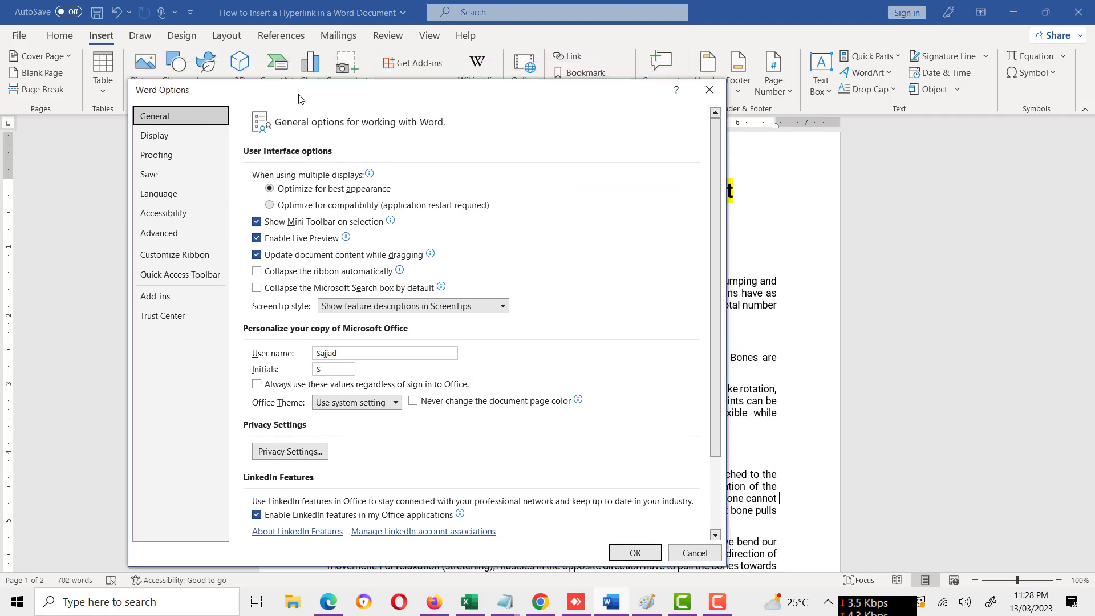
{"action": "left_click", "coordinate": [175, 240]}
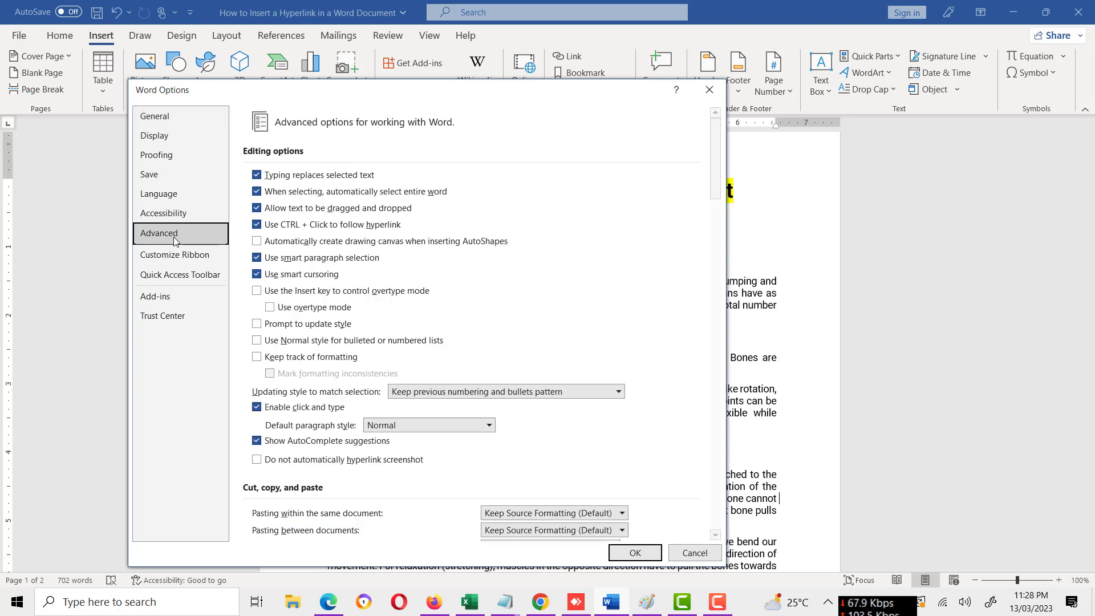
{"action": "scroll", "coordinate": [611, 271], "scroll_direction": "down", "scroll_amount": 3}
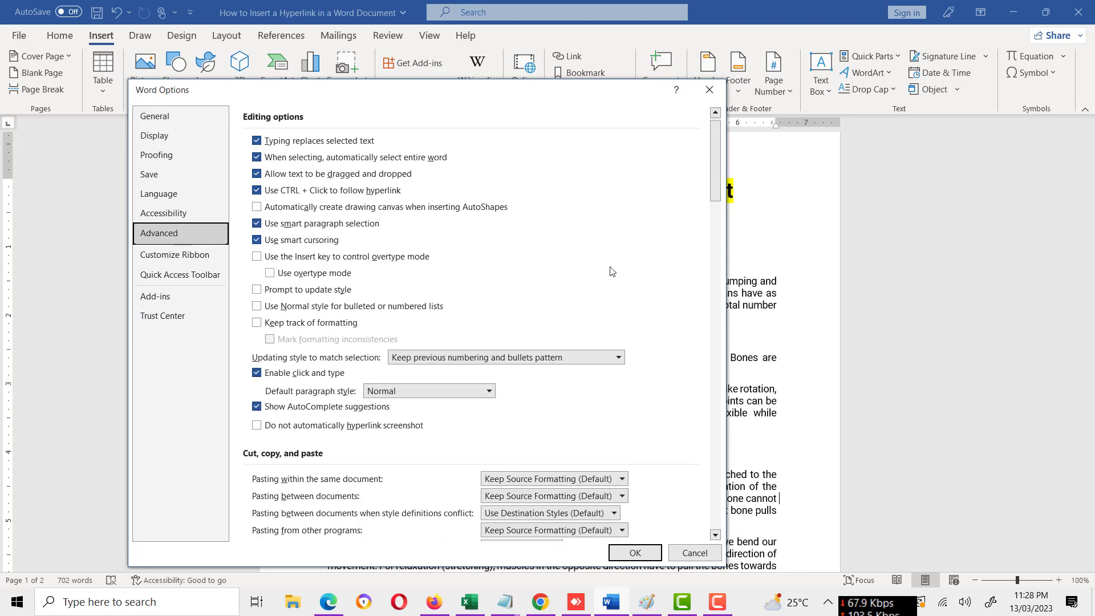
{"action": "scroll", "coordinate": [611, 271], "scroll_direction": "down", "scroll_amount": 5}
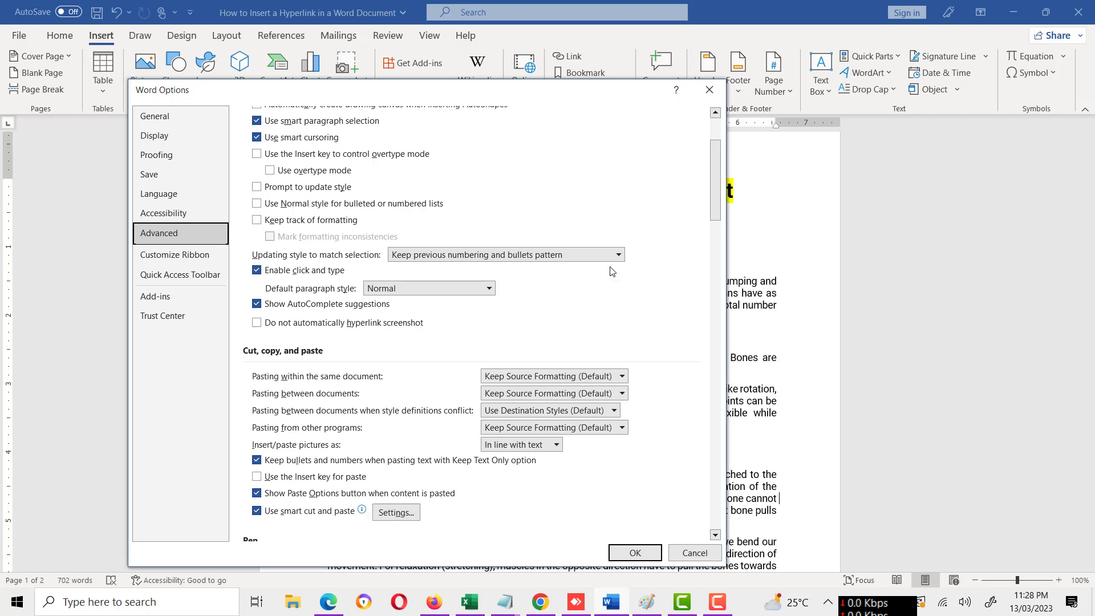
{"action": "scroll", "coordinate": [611, 271], "scroll_direction": "down", "scroll_amount": 9}
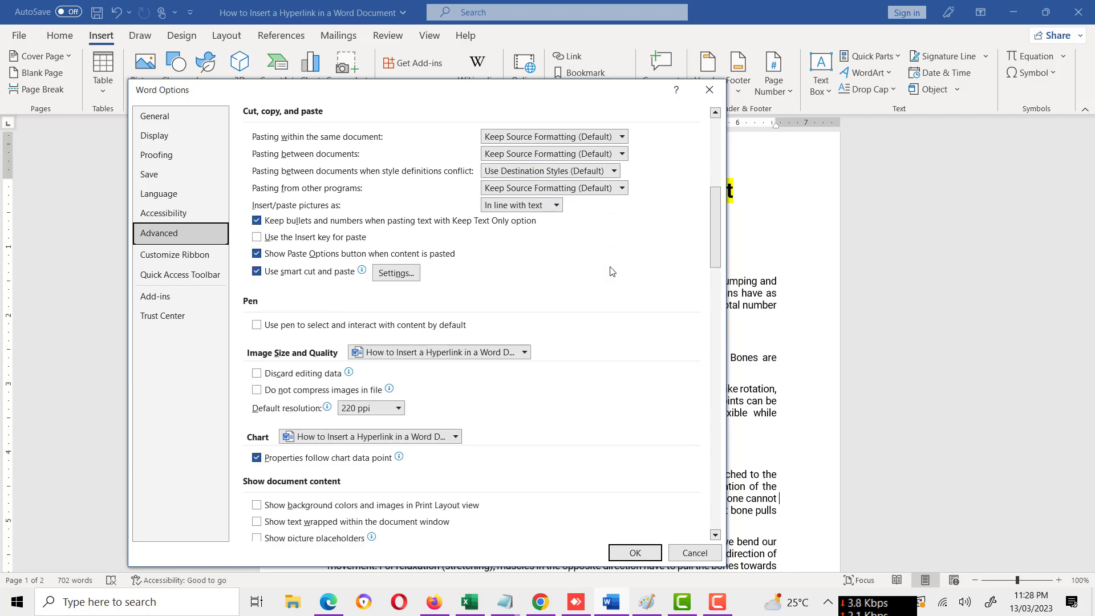
{"action": "scroll", "coordinate": [611, 271], "scroll_direction": "down", "scroll_amount": 2}
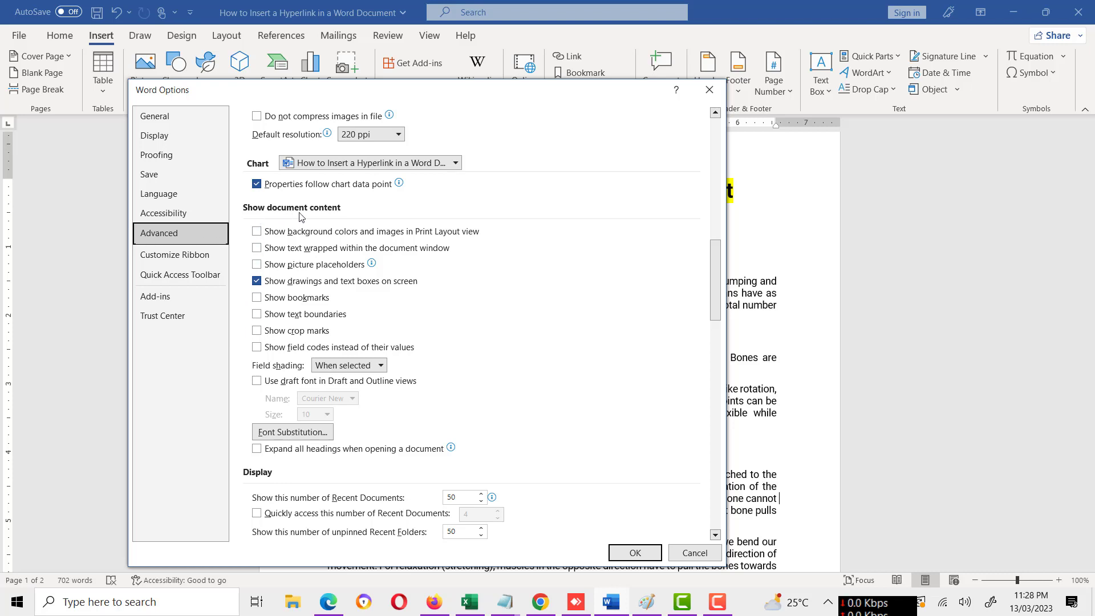
{"action": "left_click", "coordinate": [257, 298]}
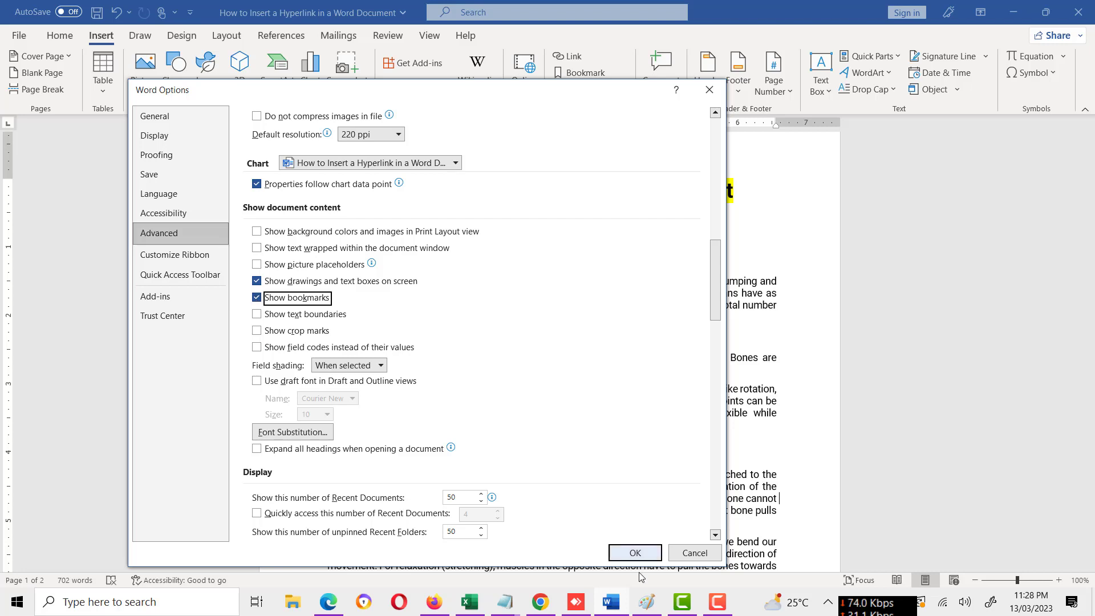
{"action": "left_click", "coordinate": [636, 553]}
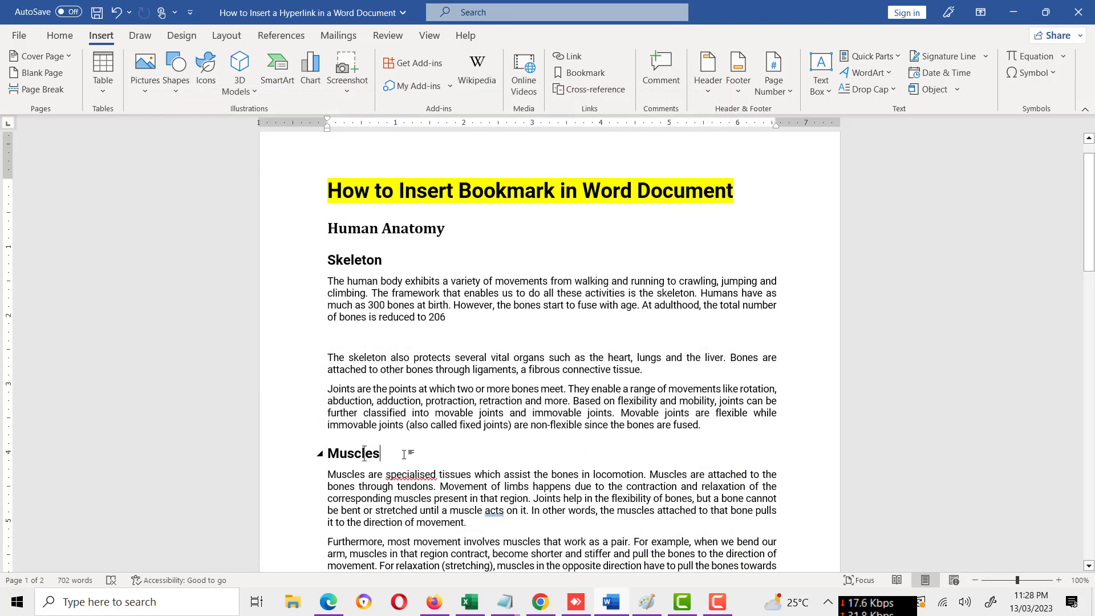
{"action": "left_click_drag", "start_coordinate": [328, 454], "coordinate": [354, 454]}
{"action": "left_click", "coordinate": [365, 455]}
Add a bookmark named Human_Body_Structure covering the Human Body Structure heading.
{"action": "scroll", "coordinate": [974, 207], "scroll_direction": "down", "scroll_amount": 2}
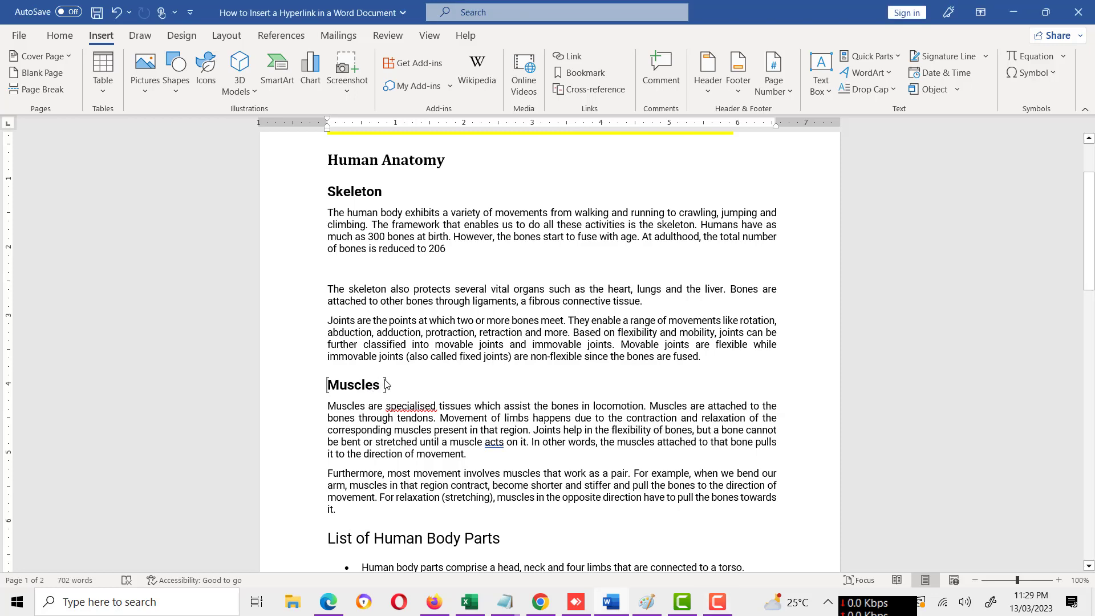
{"action": "scroll", "coordinate": [386, 384], "scroll_direction": "down", "scroll_amount": 5}
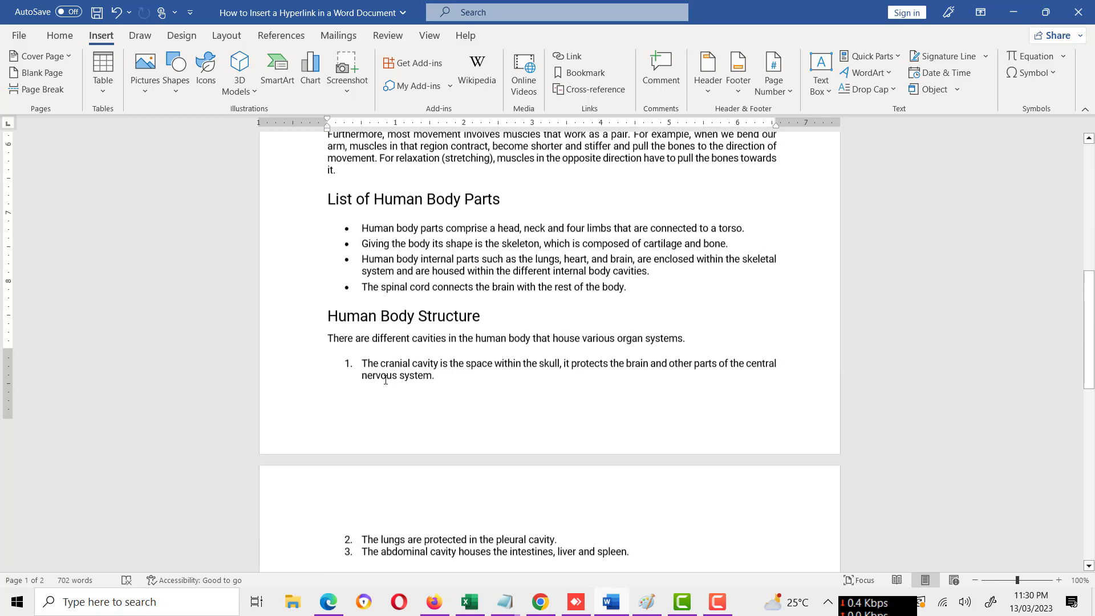
{"action": "scroll", "coordinate": [385, 380], "scroll_direction": "down", "scroll_amount": 8}
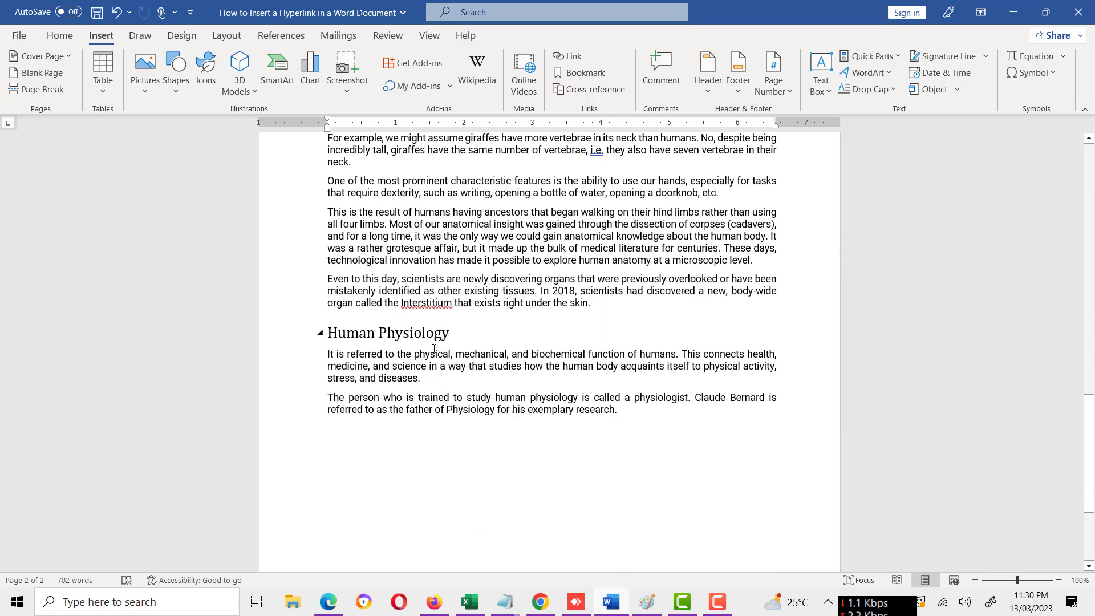
{"action": "scroll", "coordinate": [453, 340], "scroll_direction": "up", "scroll_amount": 10}
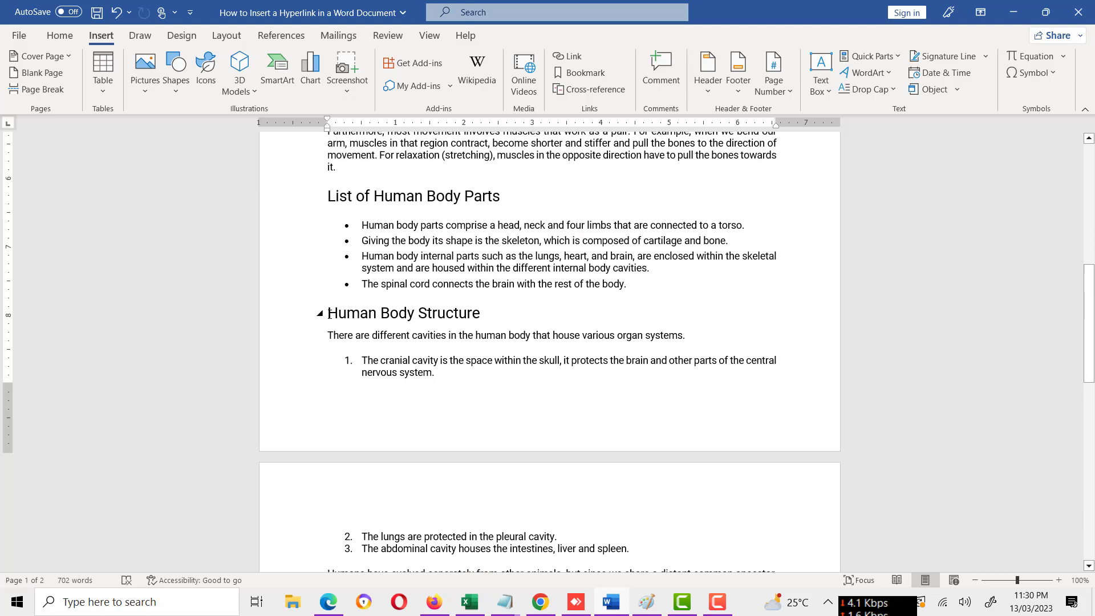
{"action": "left_click_drag", "start_coordinate": [334, 315], "coordinate": [451, 317]}
{"action": "key", "text": "ctrl+c"}
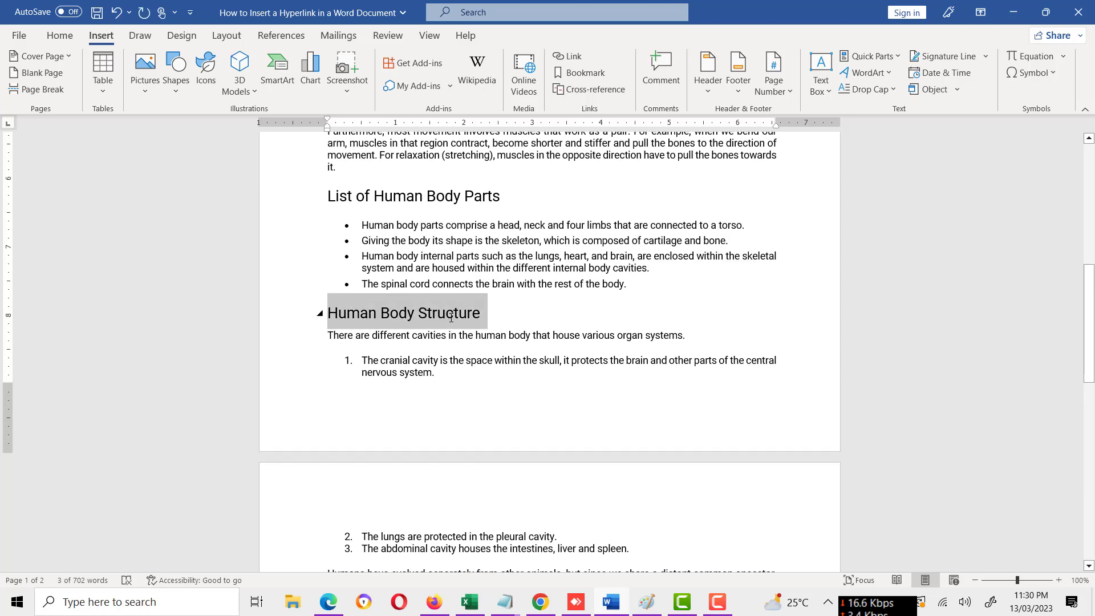
{"action": "left_click", "coordinate": [580, 72]}
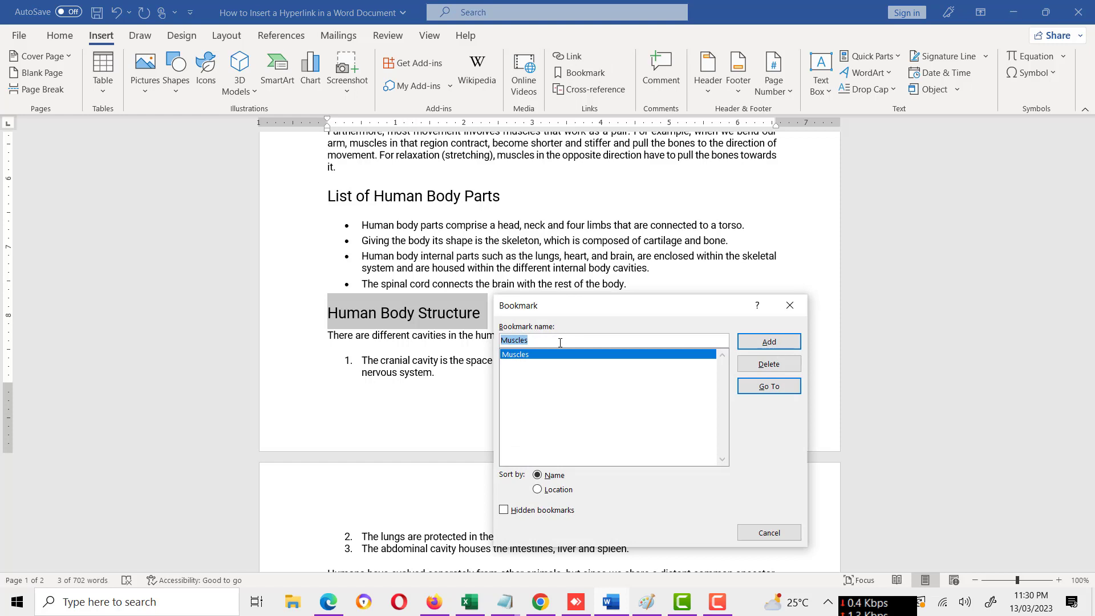
{"action": "key", "text": "ctrl+v"}
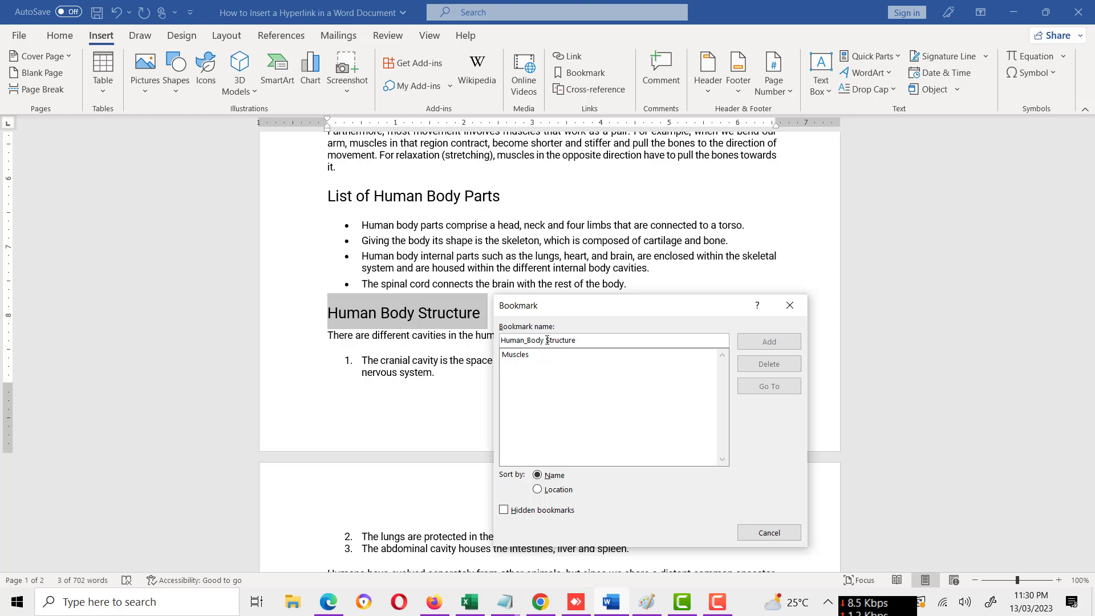
{"action": "key", "text": "BackSpace"}
{"action": "type", "text": "_"}
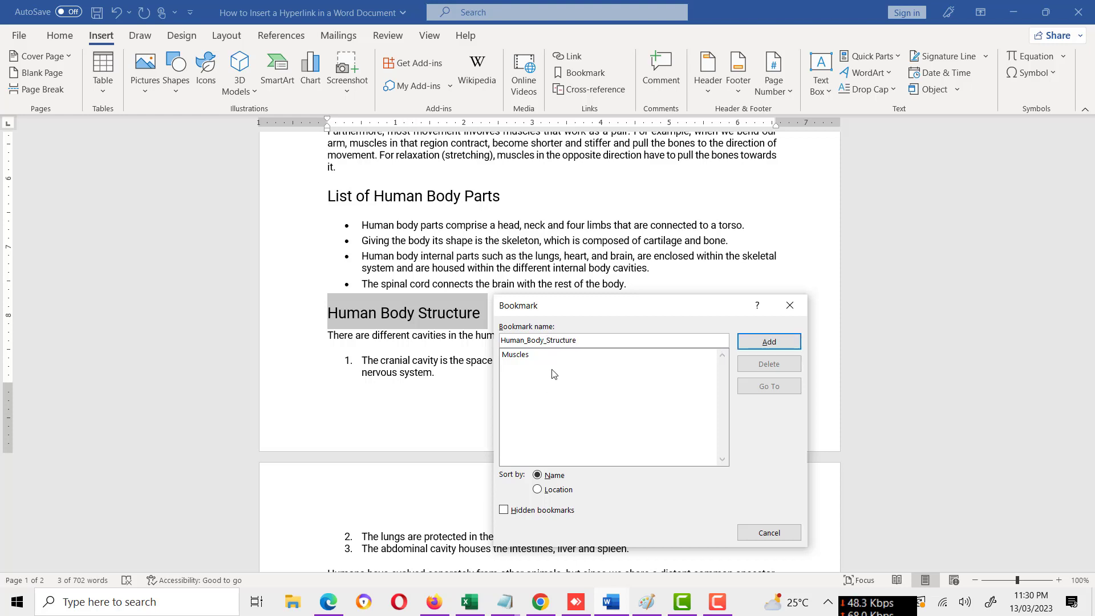
{"action": "left_click", "coordinate": [768, 344]}
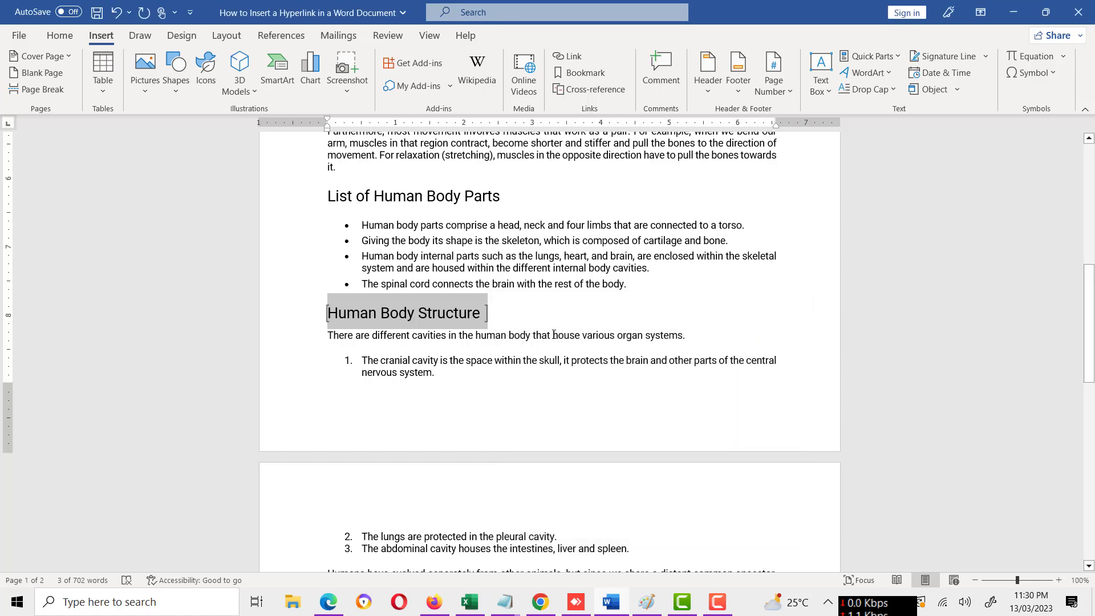
{"action": "left_click", "coordinate": [510, 317]}
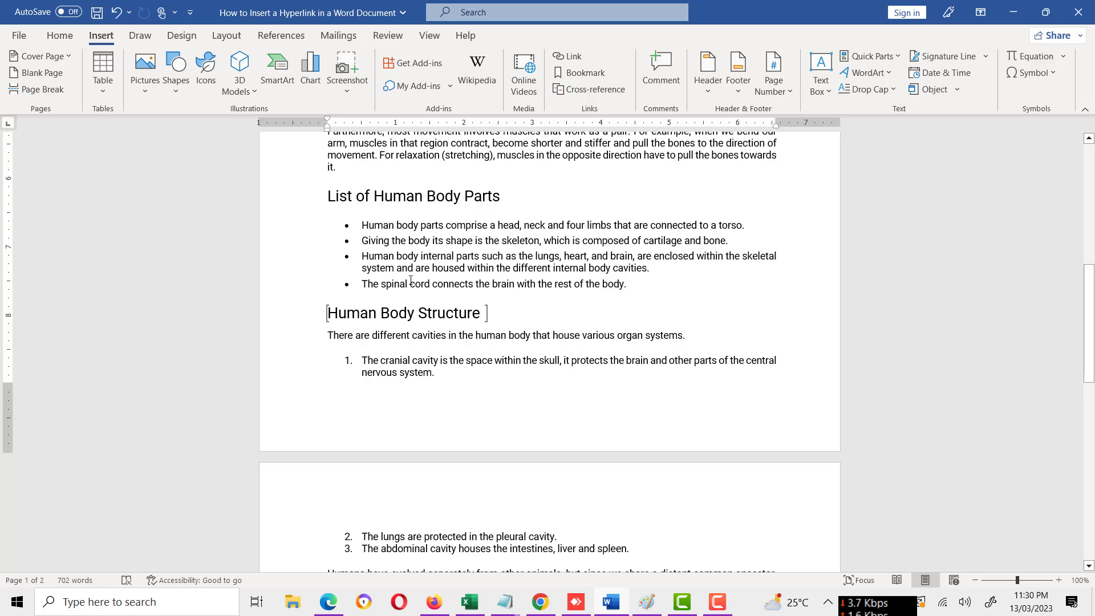
Add a bookmark named Human_Physiology covering the Human Physiology heading on the second page.
{"action": "scroll", "coordinate": [411, 280], "scroll_direction": "down", "scroll_amount": 5}
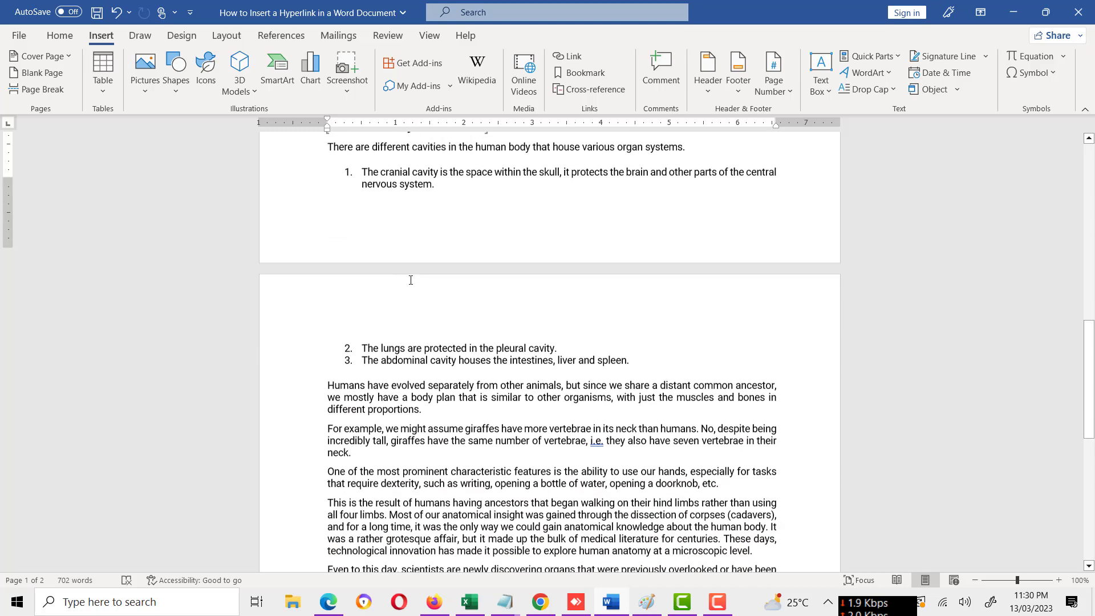
{"action": "scroll", "coordinate": [411, 280], "scroll_direction": "down", "scroll_amount": 2}
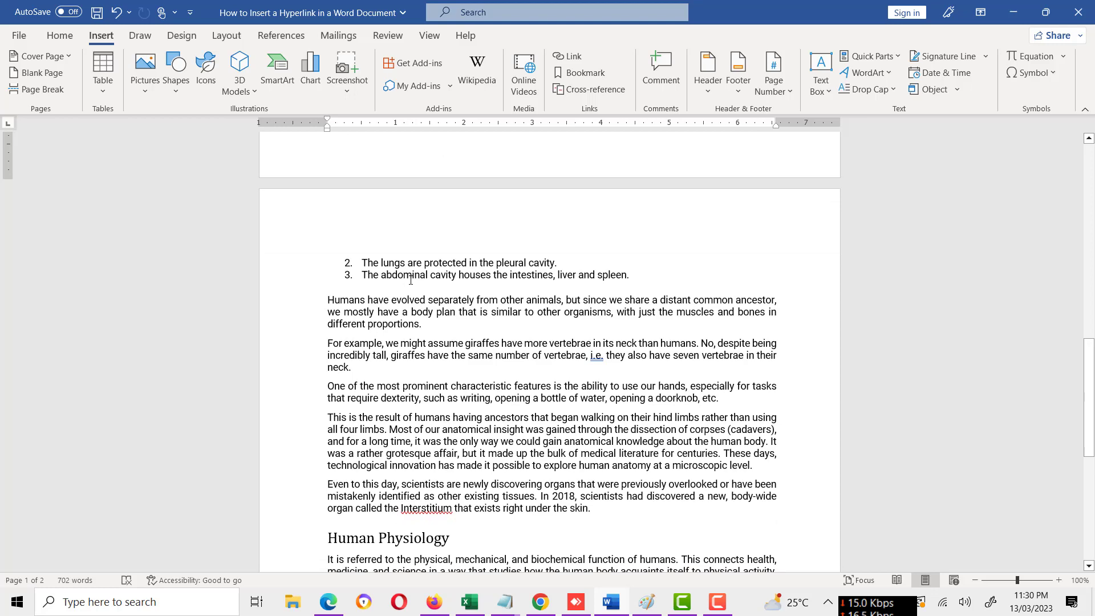
{"action": "scroll", "coordinate": [411, 280], "scroll_direction": "down", "scroll_amount": 5}
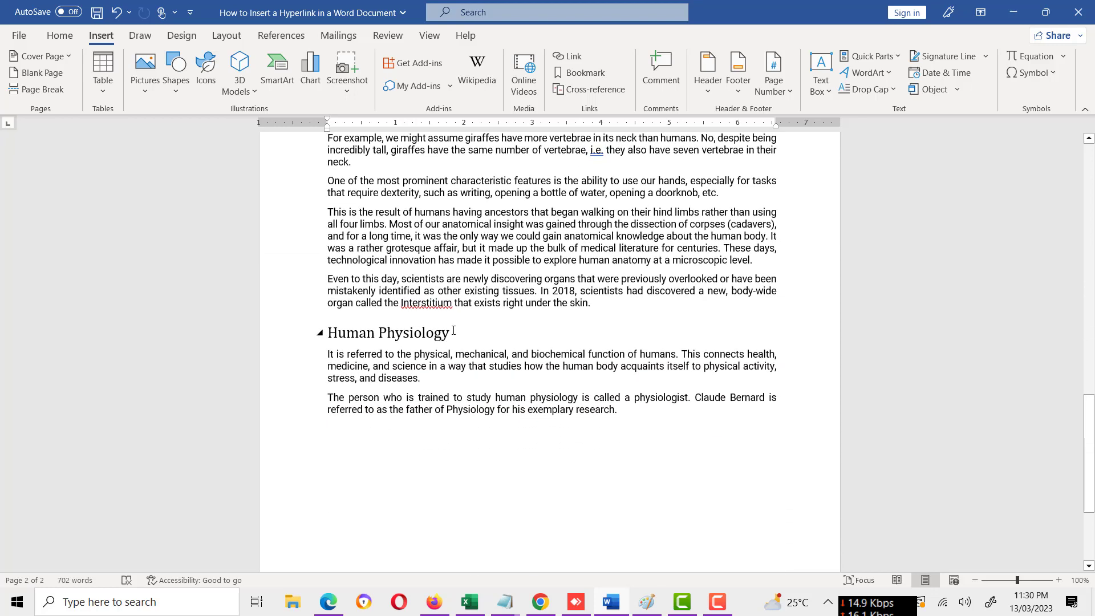
{"action": "left_click_drag", "start_coordinate": [454, 331], "coordinate": [364, 331]}
{"action": "key", "text": "ctrl+c"}
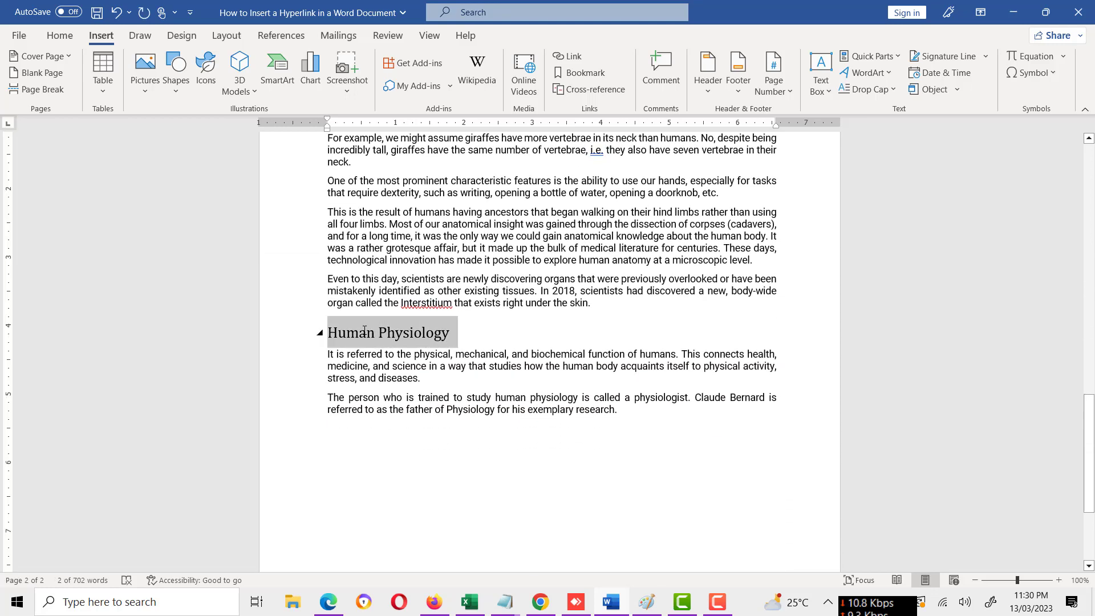
{"action": "left_click", "coordinate": [580, 73]}
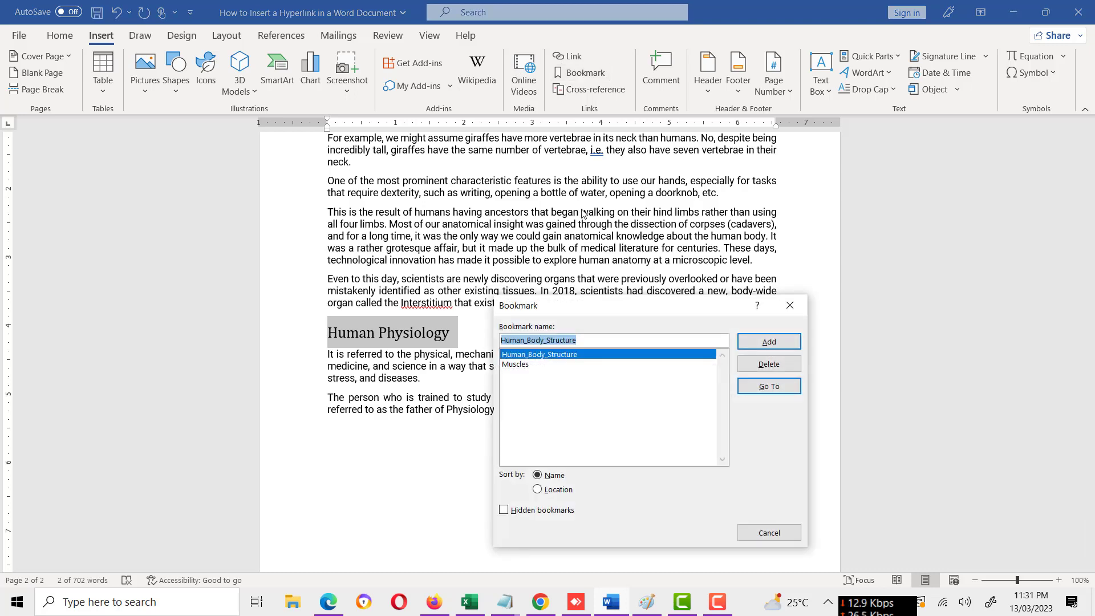
{"action": "key", "text": "ctrl+v"}
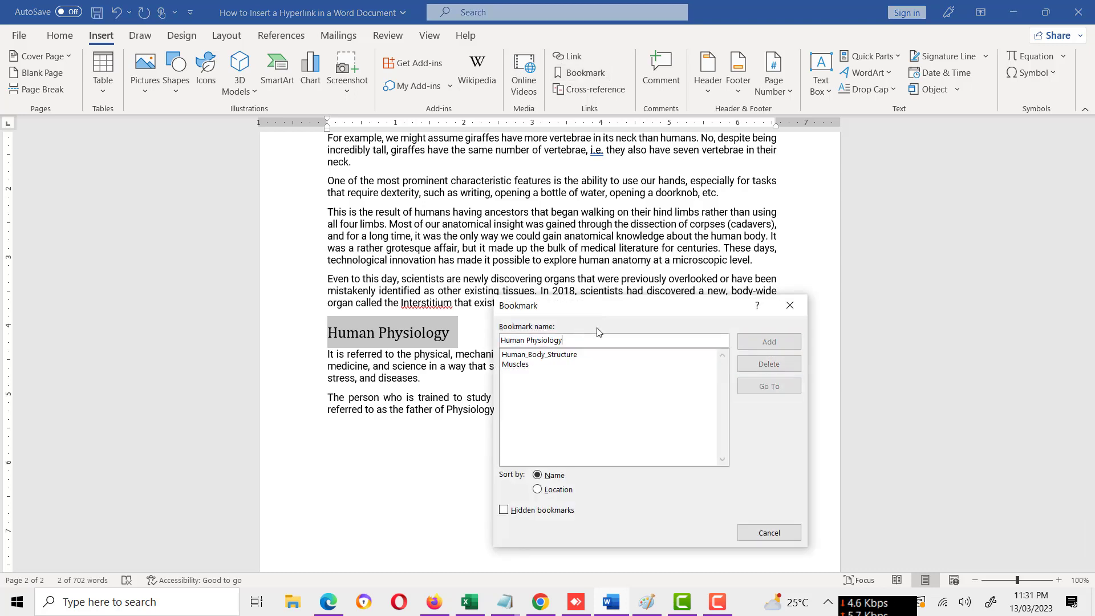
{"action": "left_click", "coordinate": [530, 341]}
{"action": "key", "text": "BackSpace"}
{"action": "type", "text": "_"}
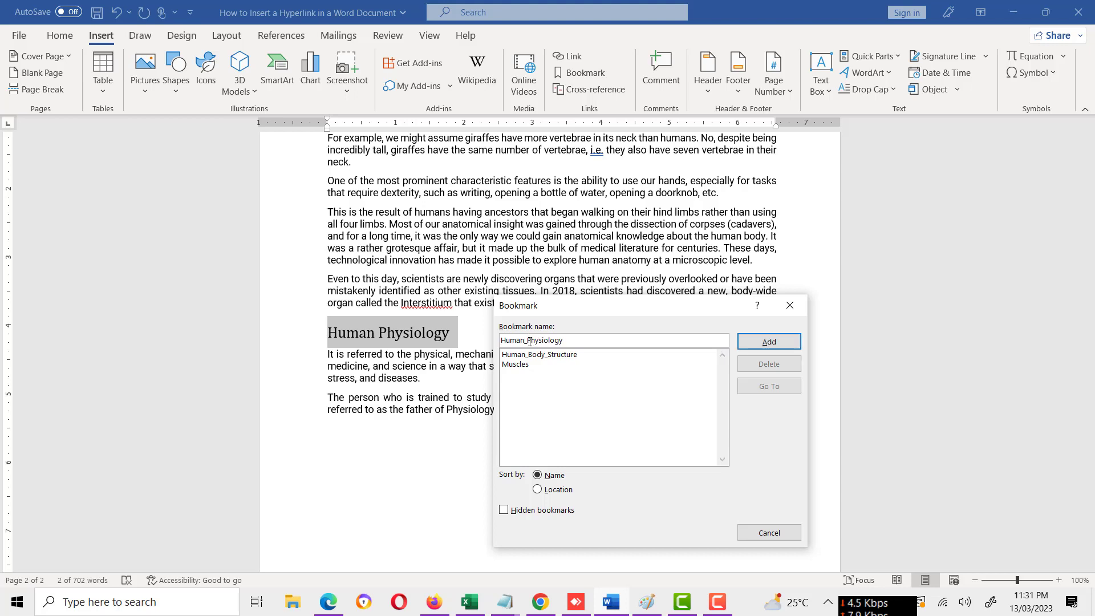
{"action": "left_click", "coordinate": [767, 342]}
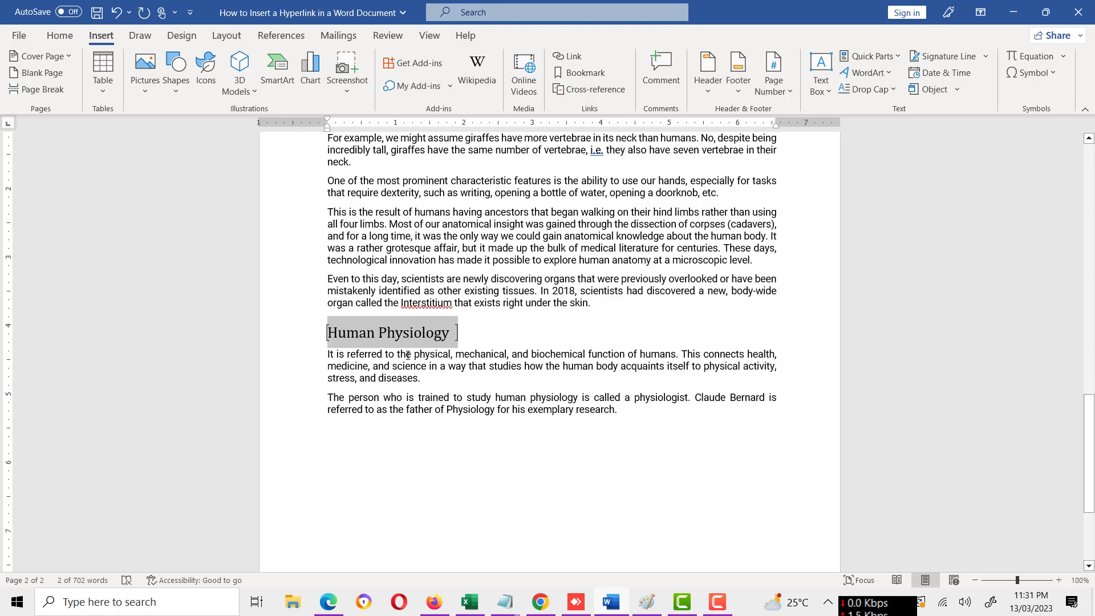
{"action": "left_click", "coordinate": [514, 332]}
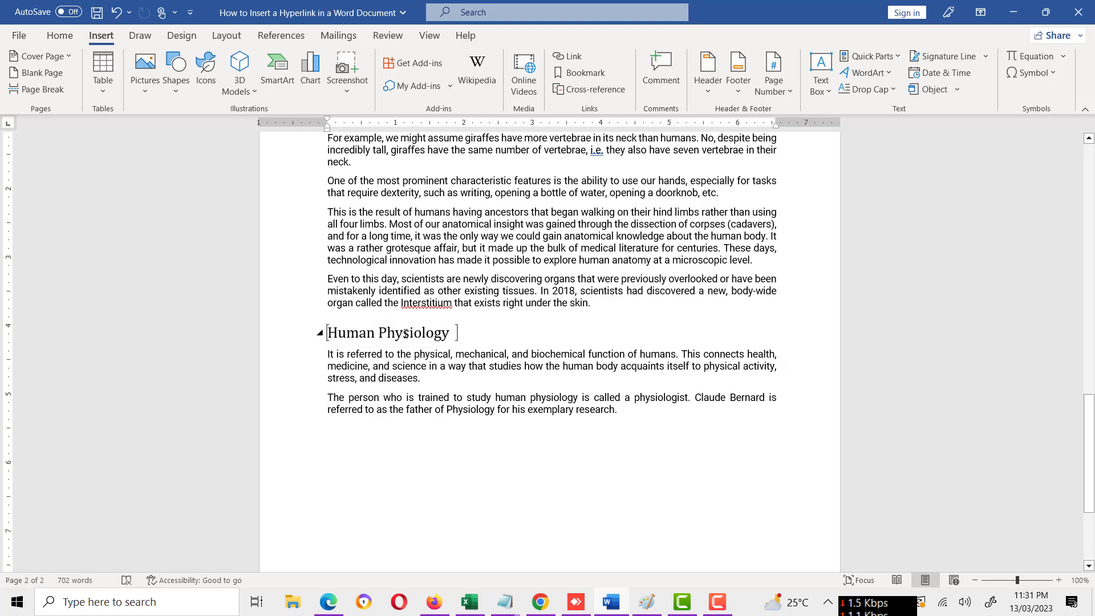
Turn off the Show bookmarks option in the advanced Word options to hide the bookmark brackets.
{"action": "left_click", "coordinate": [19, 36]}
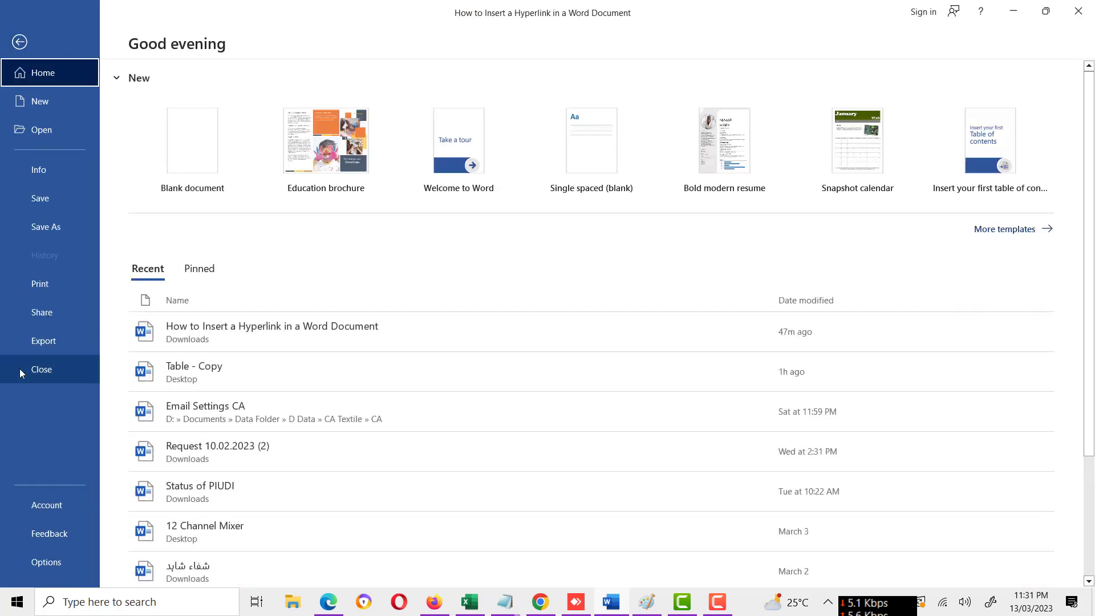
{"action": "left_click", "coordinate": [38, 550]}
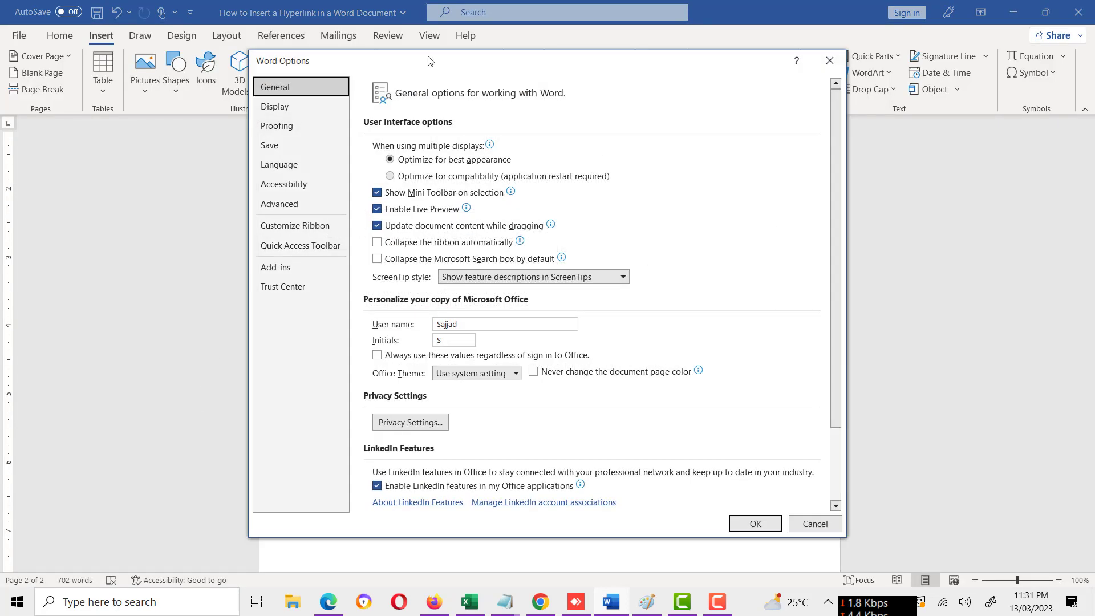
{"action": "left_click", "coordinate": [279, 204]}
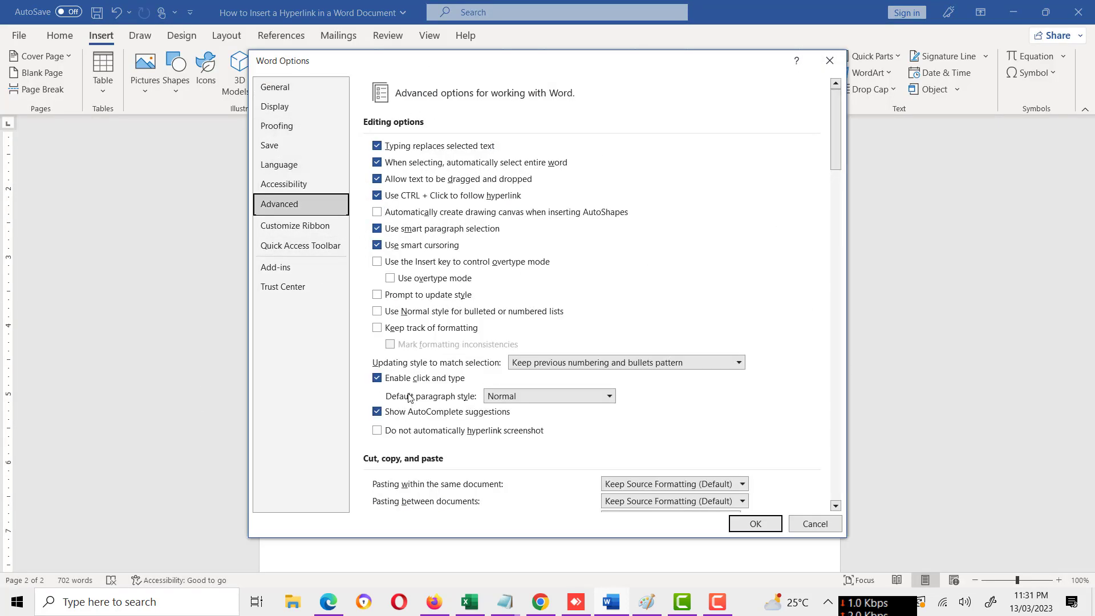
{"action": "scroll", "coordinate": [408, 398], "scroll_direction": "down", "scroll_amount": 5}
{"action": "scroll", "coordinate": [408, 398], "scroll_direction": "down", "scroll_amount": 5}
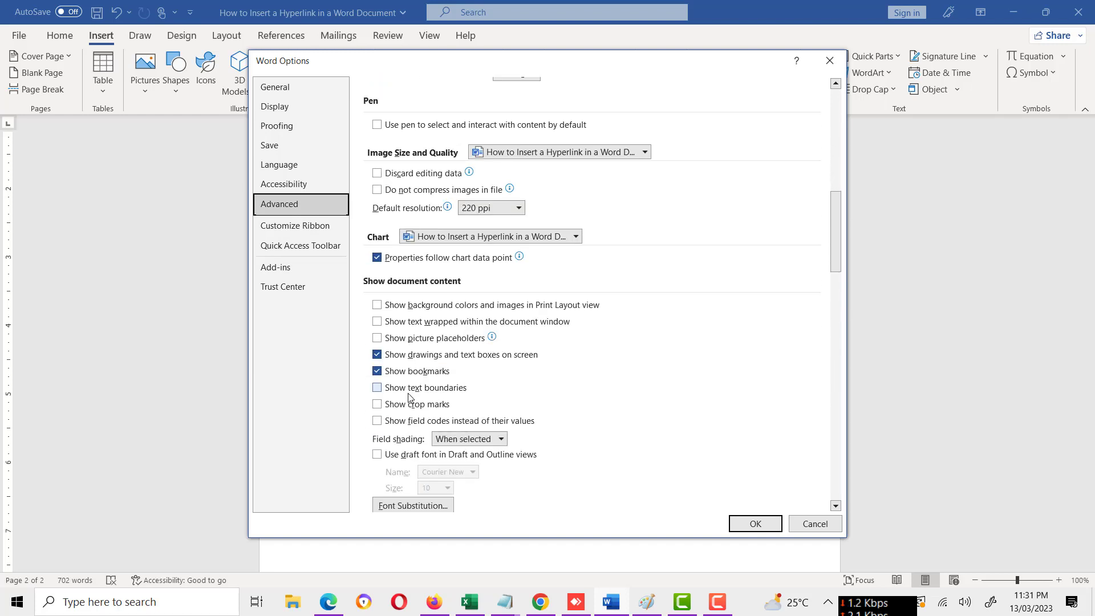
{"action": "scroll", "coordinate": [409, 398], "scroll_direction": "down", "scroll_amount": 3}
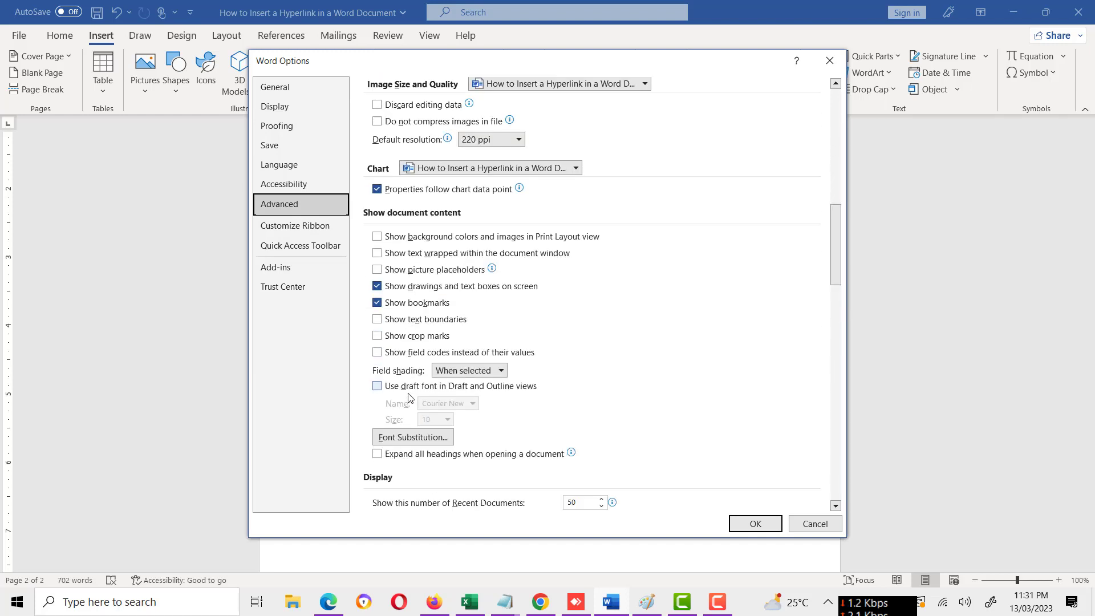
{"action": "left_click", "coordinate": [378, 304]}
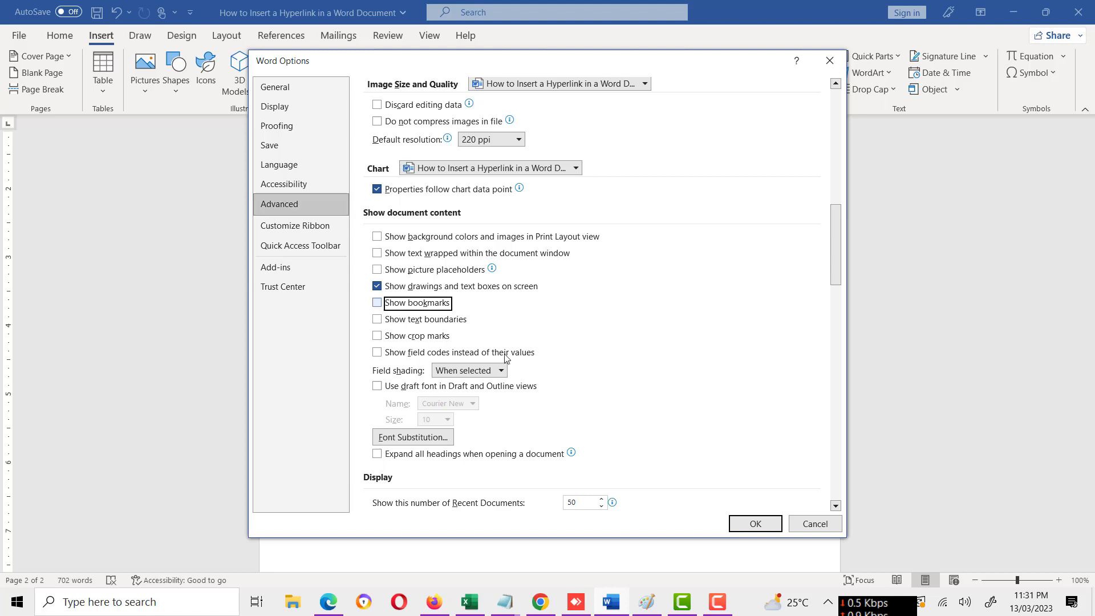
{"action": "left_click", "coordinate": [759, 525]}
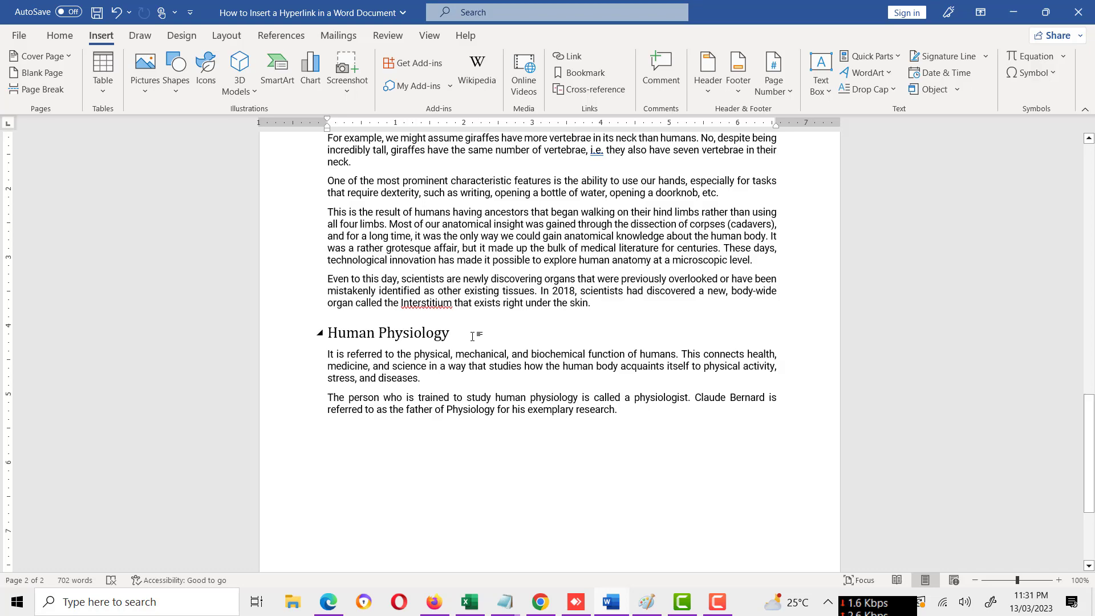
Open the document's bookmark list from the first page and go to the Muscles bookmark.
{"action": "scroll", "coordinate": [472, 336], "scroll_direction": "up", "scroll_amount": 15}
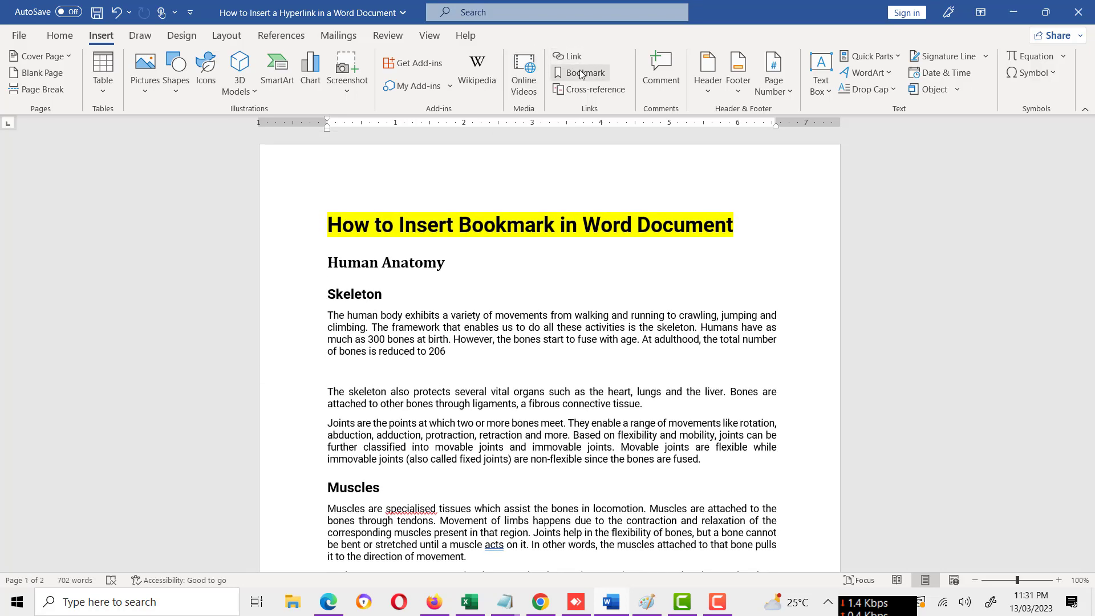
{"action": "left_click", "coordinate": [580, 75]}
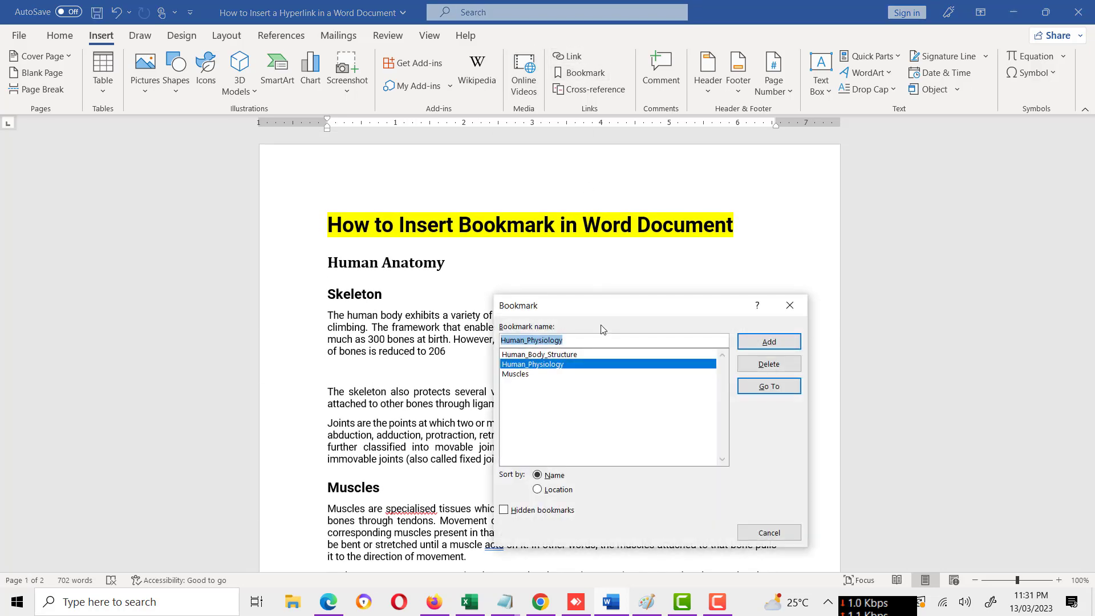
{"action": "left_click_drag", "start_coordinate": [606, 305], "coordinate": [741, 244]}
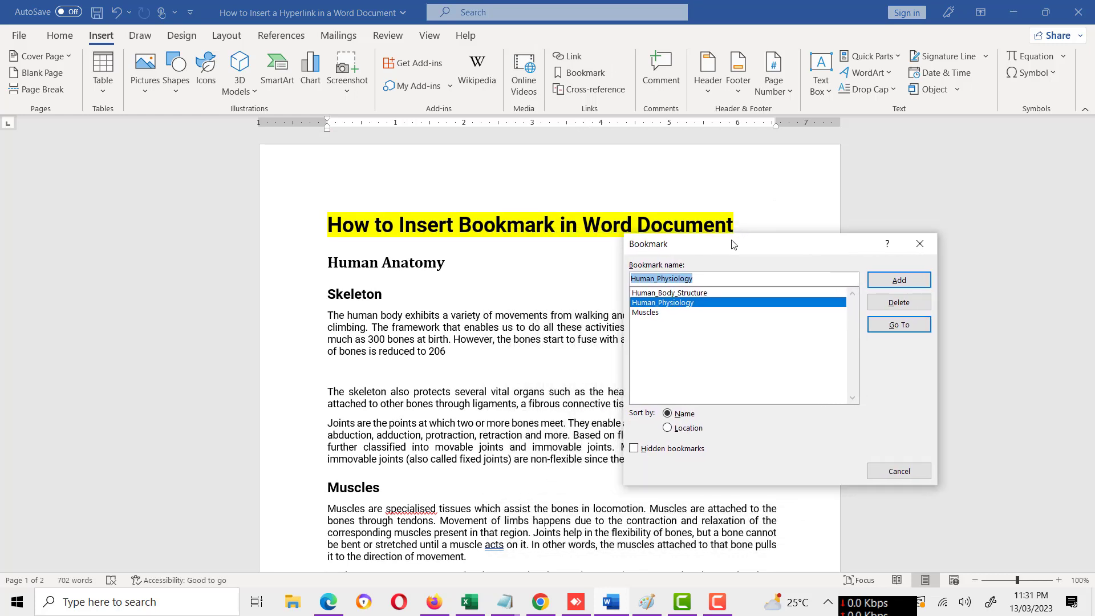
{"action": "left_click", "coordinate": [656, 315]}
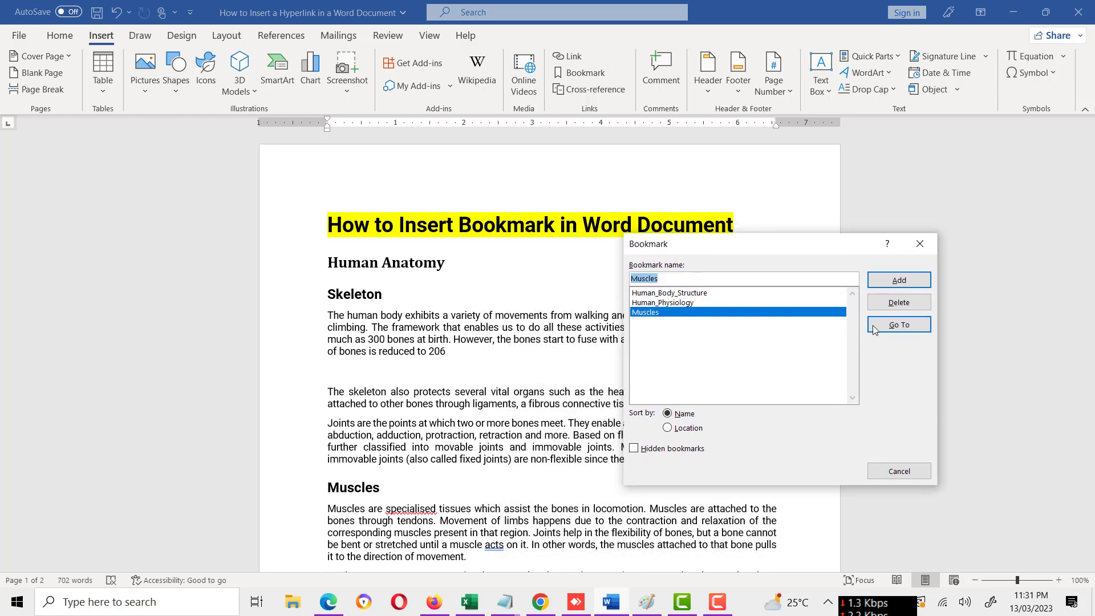
{"action": "left_click", "coordinate": [898, 324]}
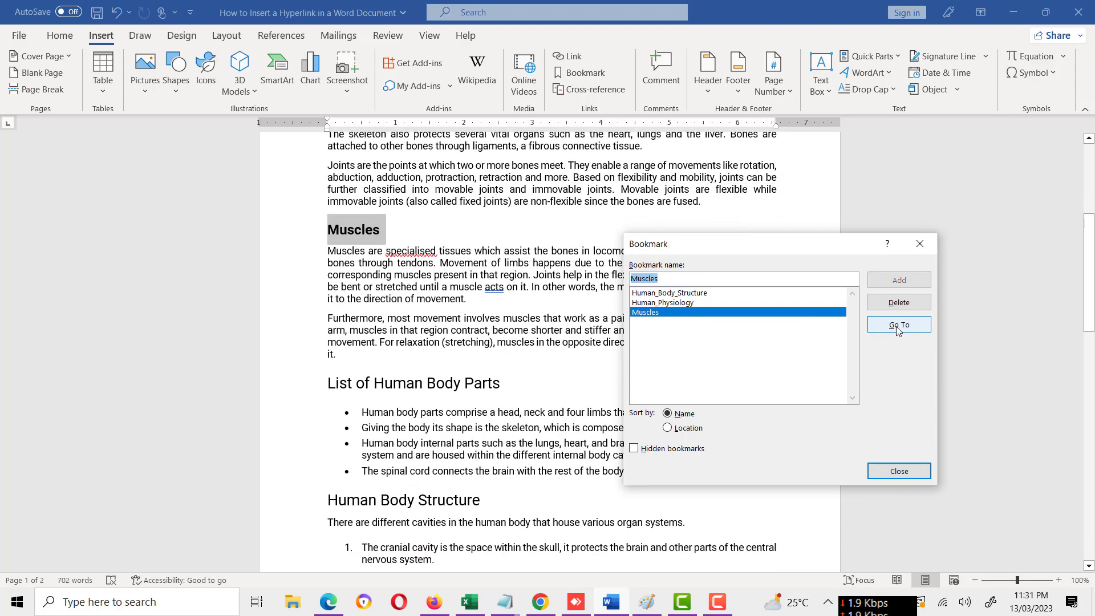
Go to the Human_Physiology bookmark and from there to the Human_Body_Structure bookmark.
{"action": "left_click", "coordinate": [653, 303]}
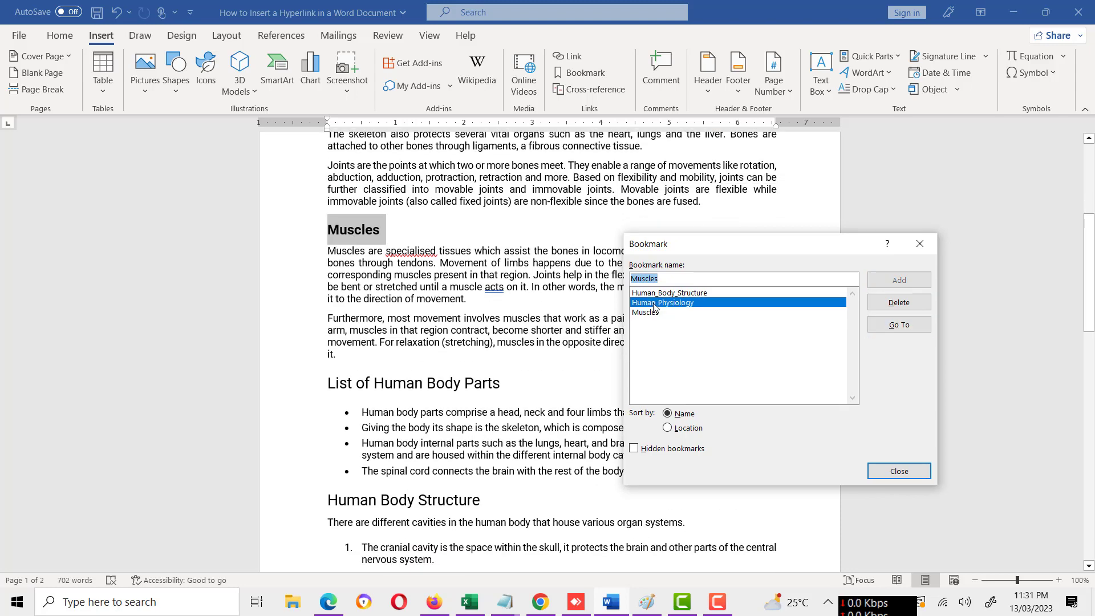
{"action": "left_click", "coordinate": [892, 325]}
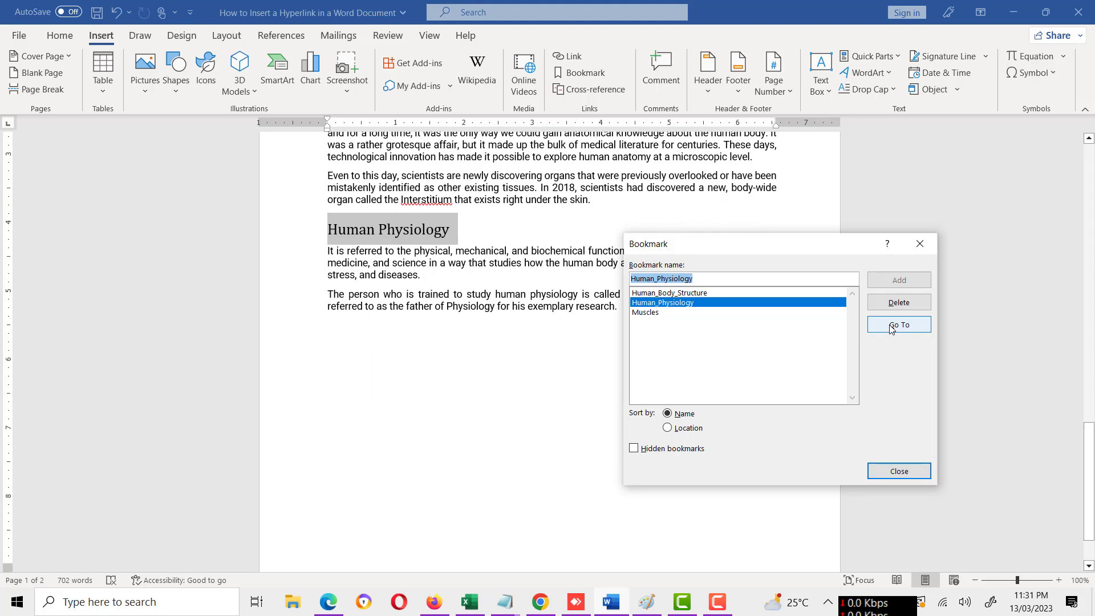
{"action": "key", "text": "Up"}
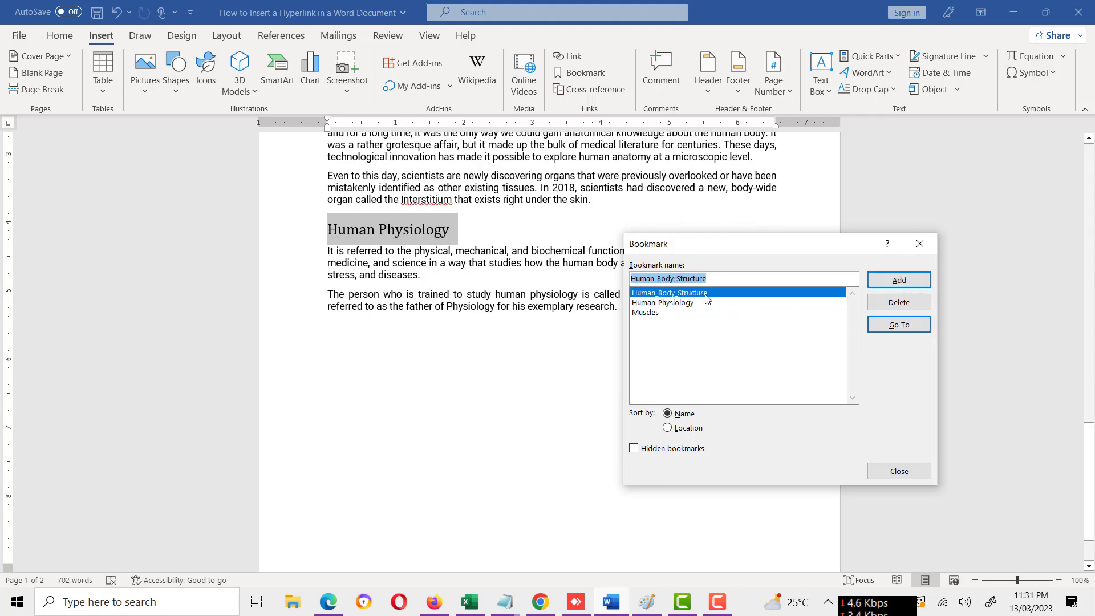
{"action": "left_click", "coordinate": [893, 328]}
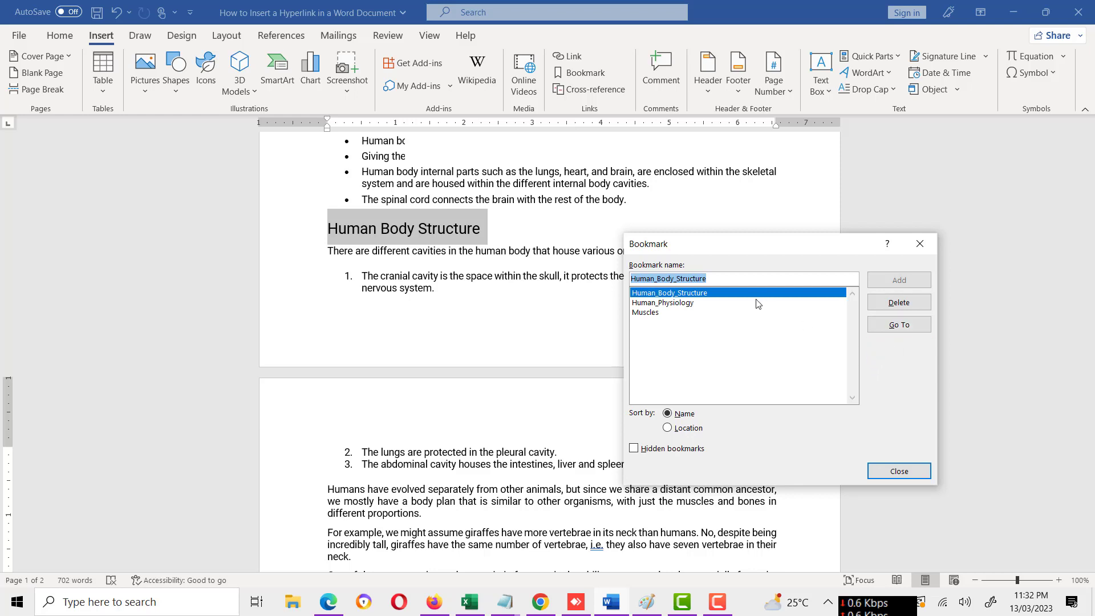
Return to the Human_Physiology bookmark and go back to the Muscles bookmark.
{"action": "left_click", "coordinate": [691, 304]}
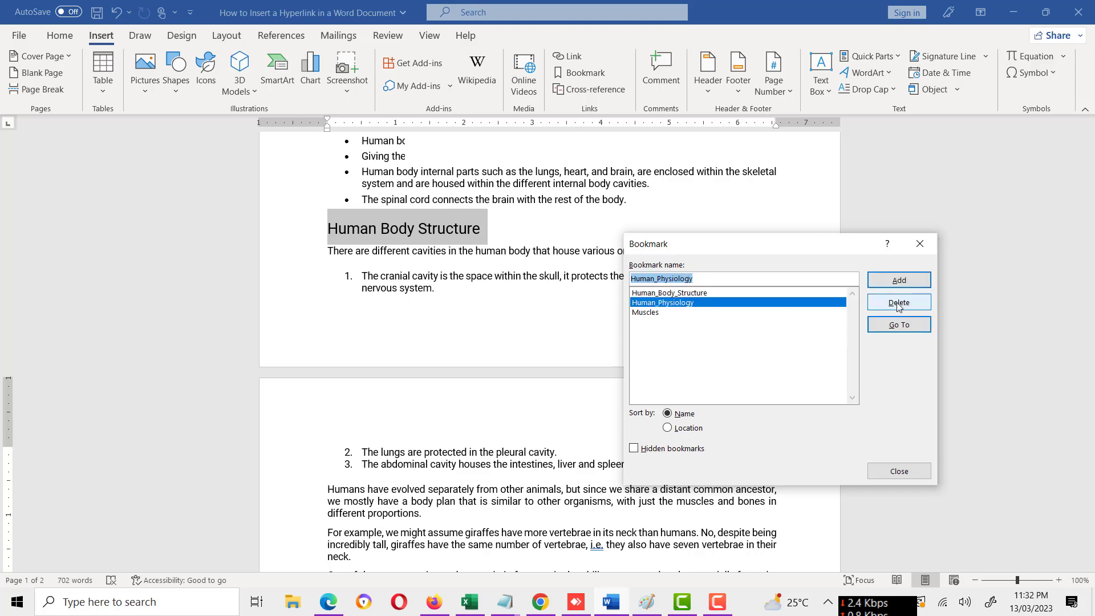
{"action": "left_click", "coordinate": [892, 323]}
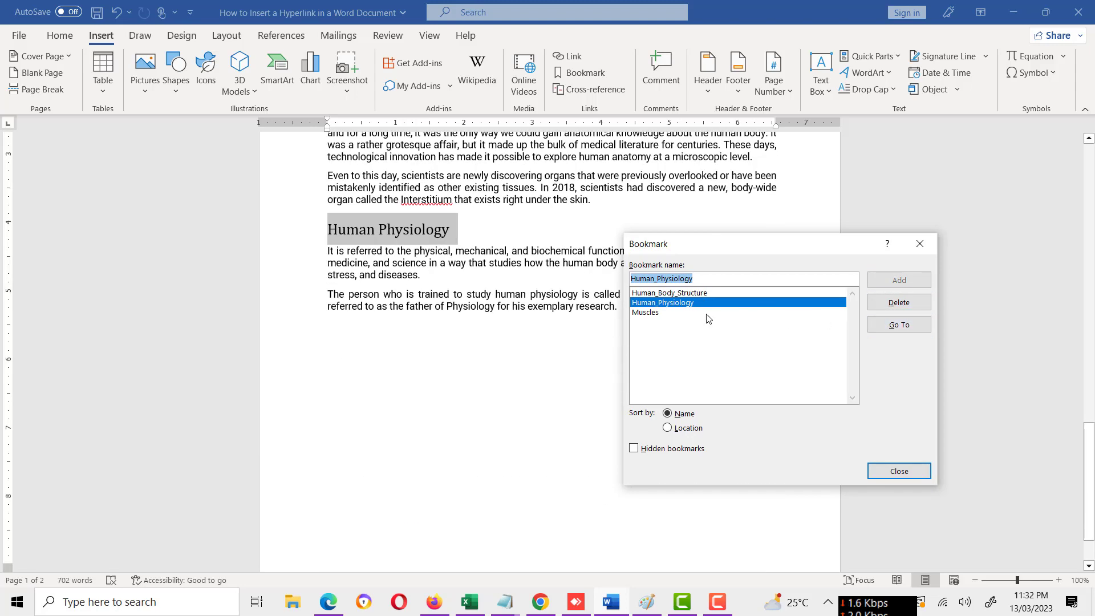
{"action": "left_click", "coordinate": [657, 314]}
{"action": "left_click", "coordinate": [906, 325]}
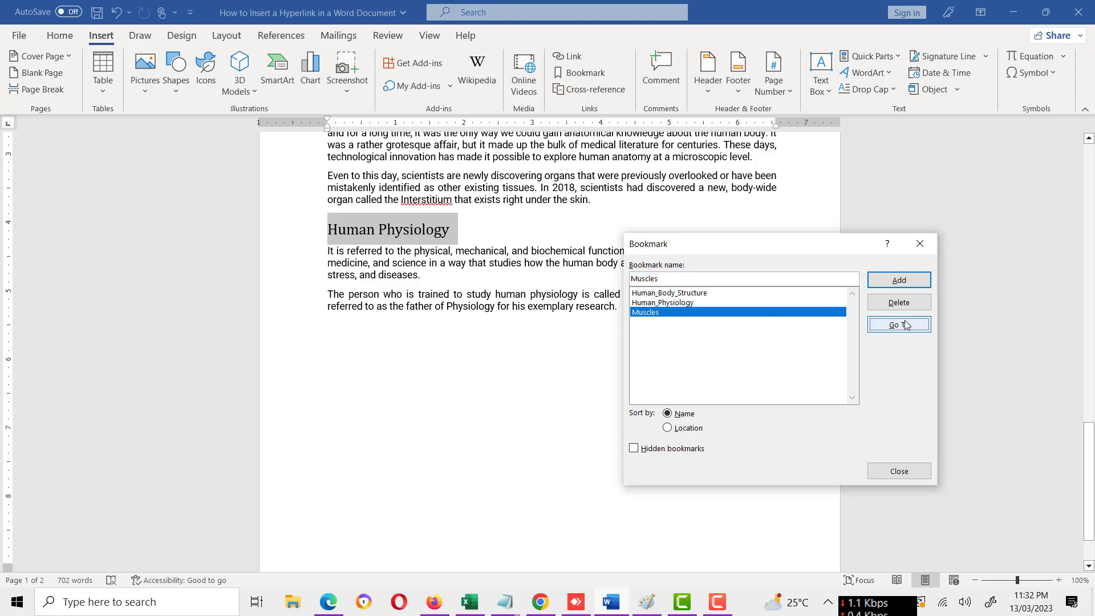